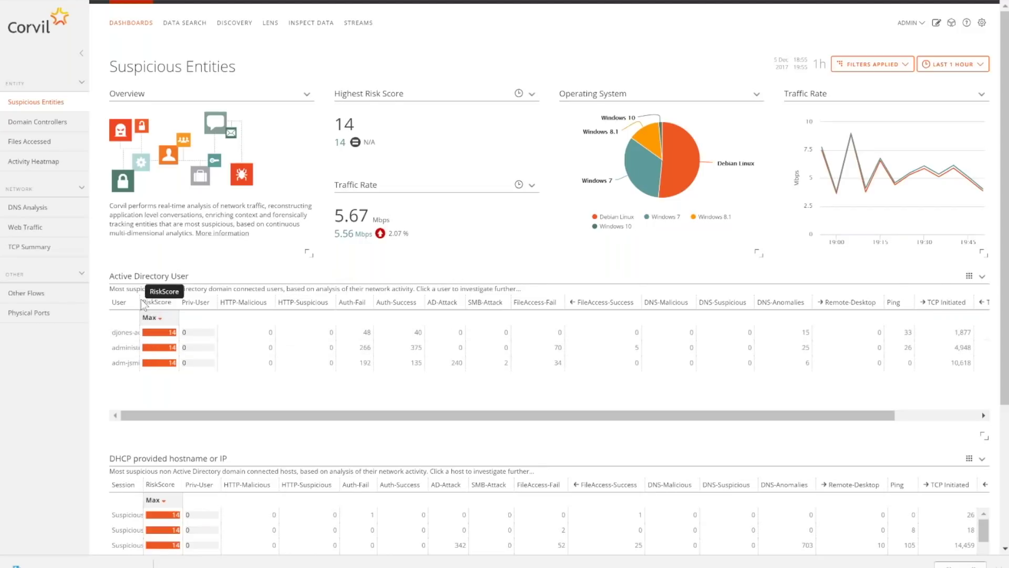
{"action": "left_click_drag", "start_coordinate": [141, 304], "coordinate": [171, 304]}
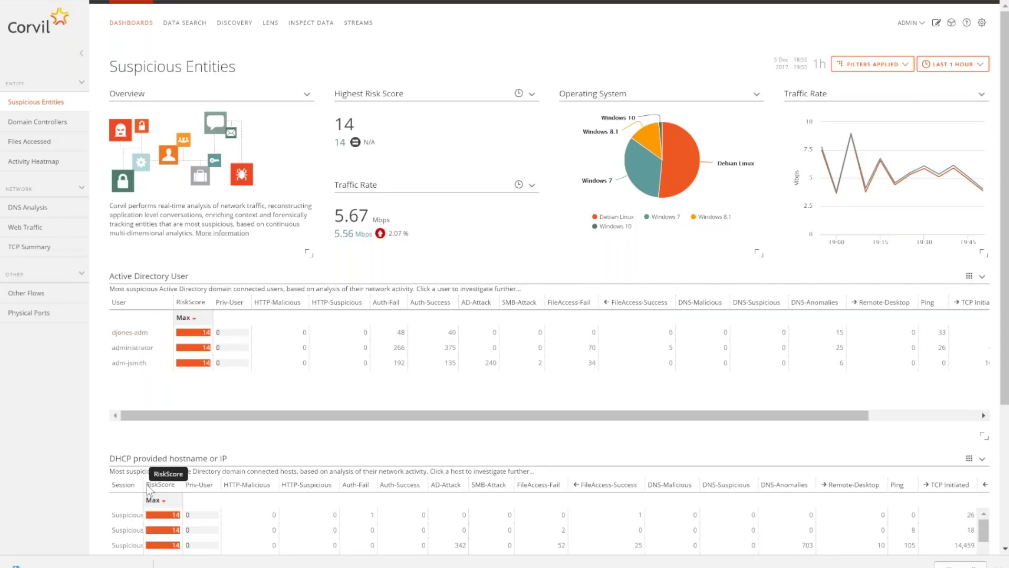
{"action": "left_click_drag", "start_coordinate": [144, 485], "coordinate": [204, 485]}
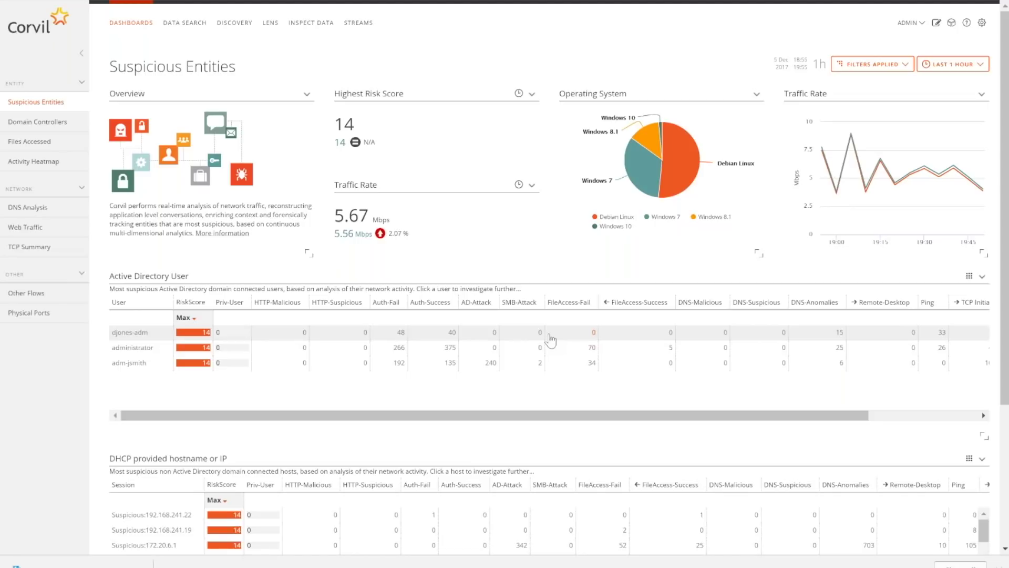
{"action": "left_click", "coordinate": [122, 332]}
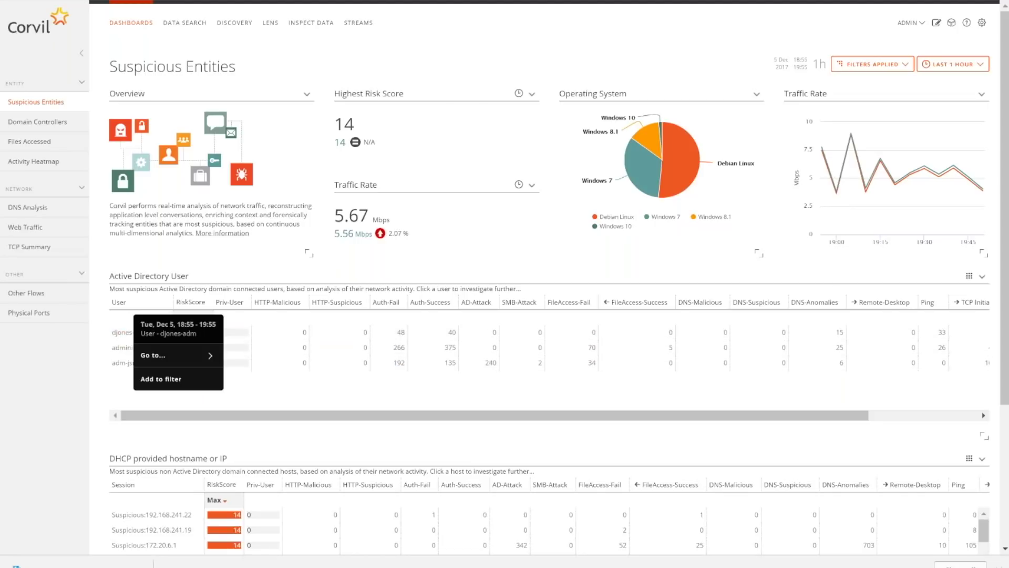
{"action": "left_click", "coordinate": [152, 354]}
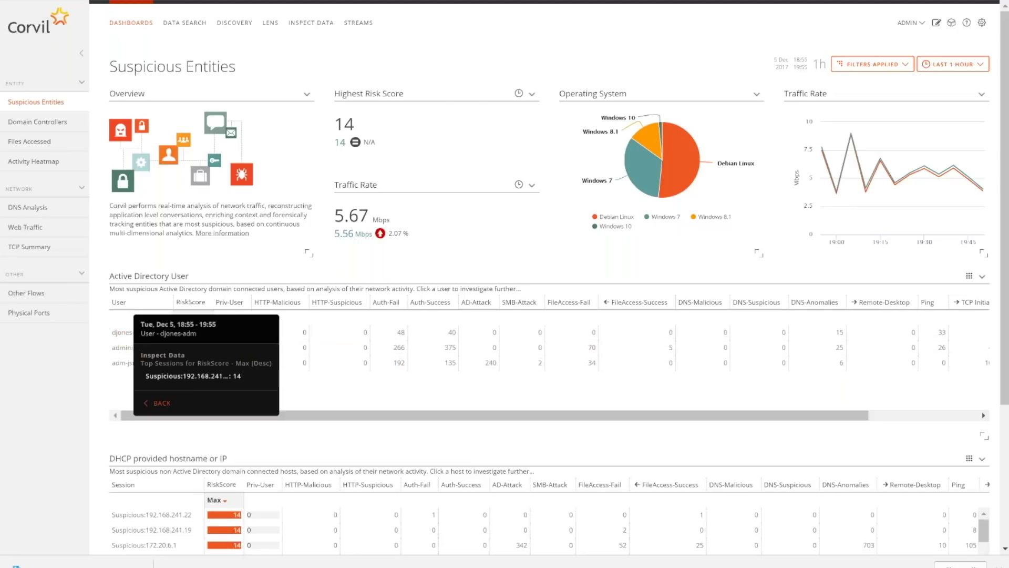
{"action": "left_click", "coordinate": [182, 377]}
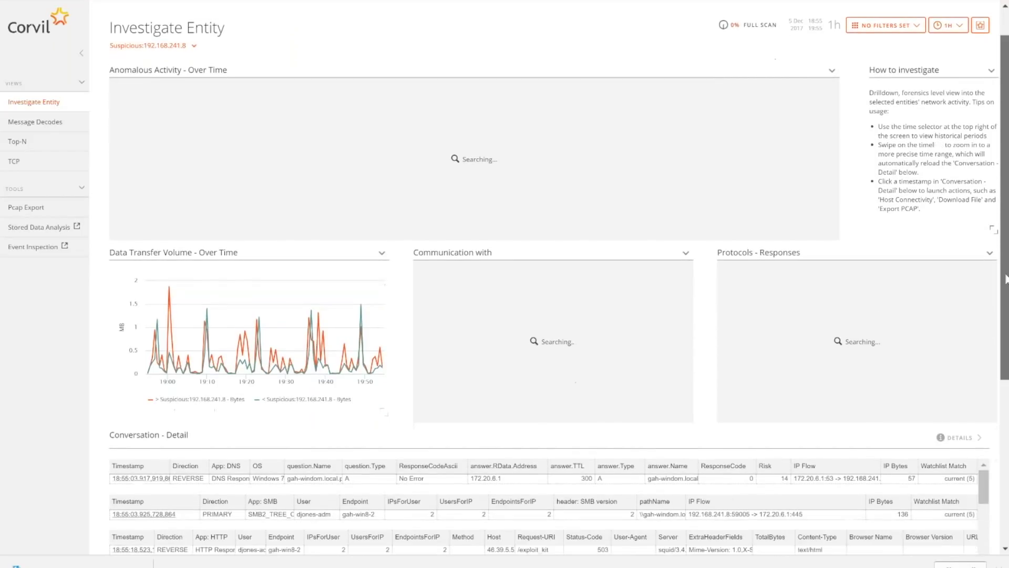
Scroll down to the Conversation-Detail tables listing the /exploit_kit and /mimikatz requests.
{"action": "scroll", "coordinate": [1006, 418], "scroll_direction": "down", "scroll_amount": 2}
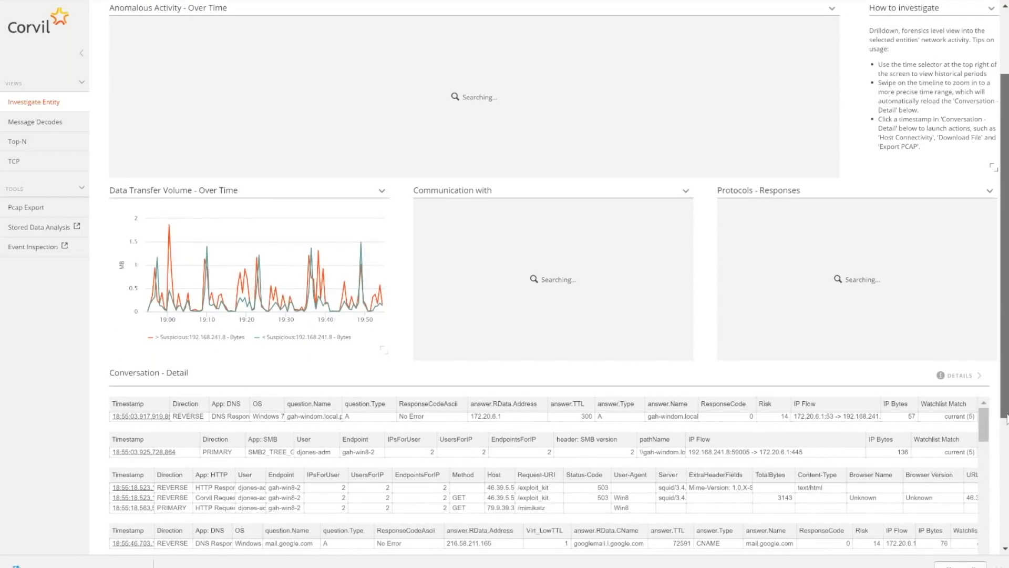
{"action": "scroll", "coordinate": [1006, 417], "scroll_direction": "down", "scroll_amount": 4}
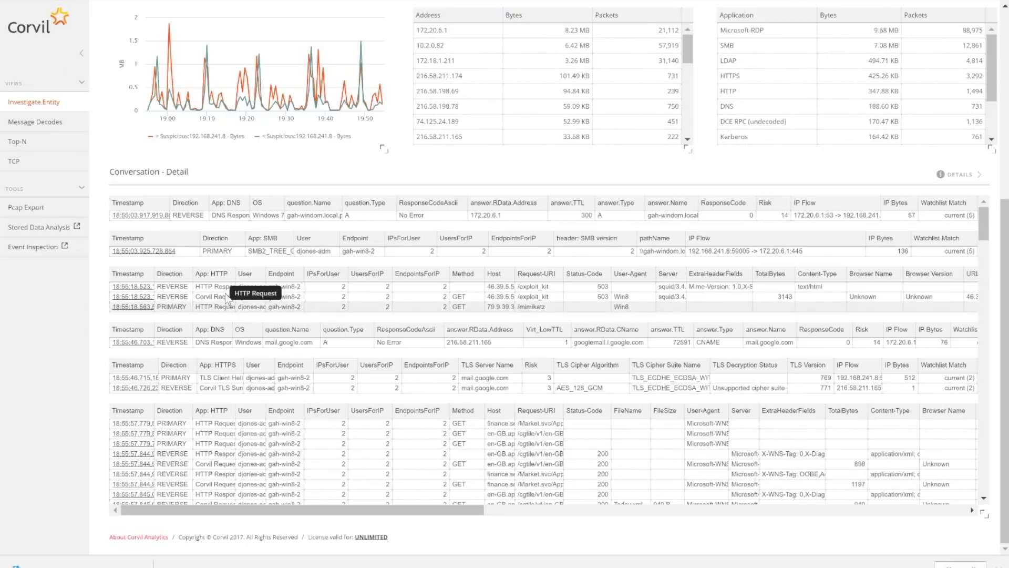
Open the action menu for the /exploit_kit GET request, browsing its export options first.
{"action": "left_click", "coordinate": [144, 300]}
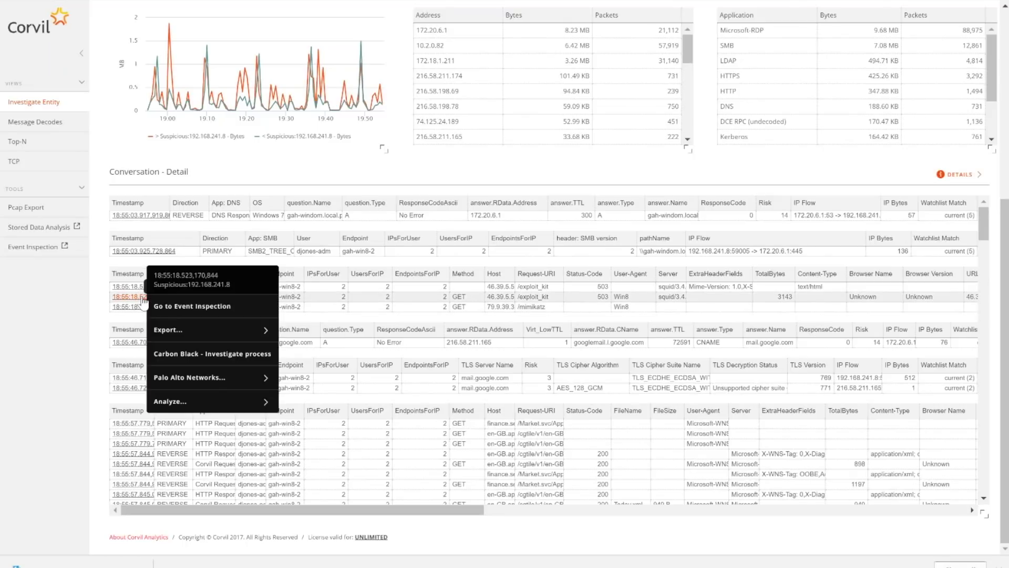
{"action": "left_click", "coordinate": [170, 333]}
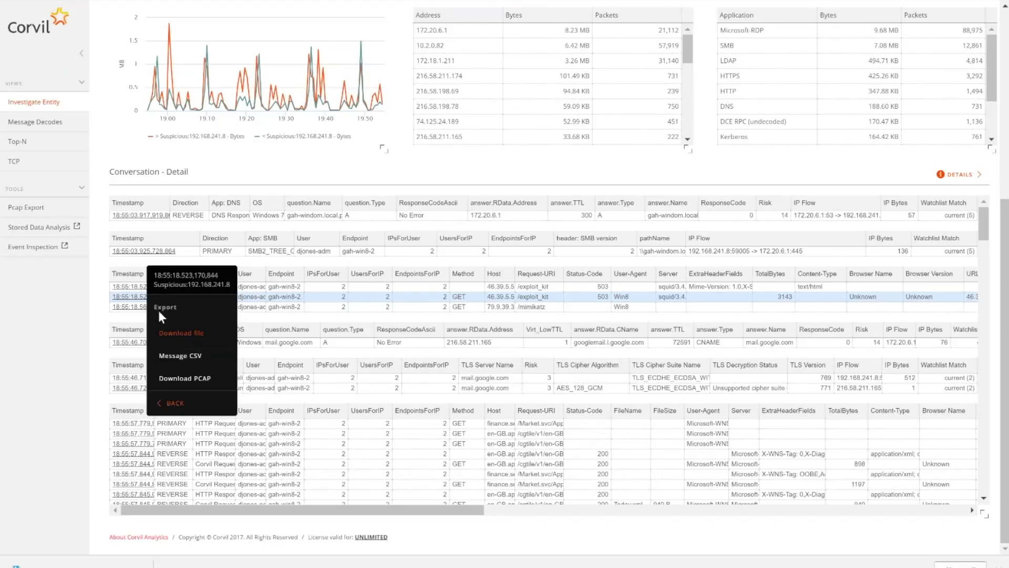
{"action": "left_click", "coordinate": [168, 403]}
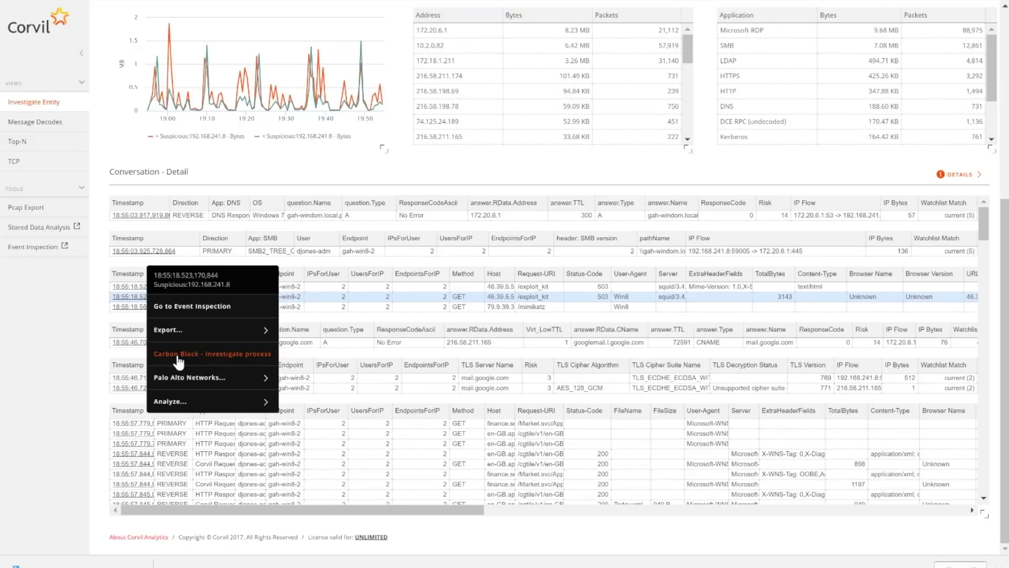
Launch Live action new and rerun the connectivity search for 192.168.106.12.
{"action": "left_click", "coordinate": [175, 402]}
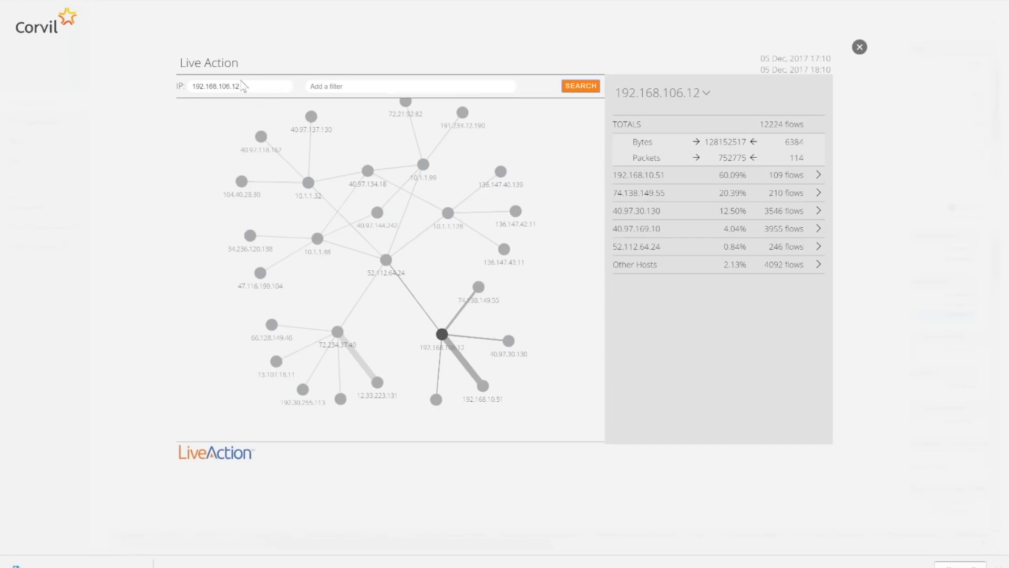
{"action": "left_click", "coordinate": [242, 87]}
{"action": "key", "text": "BackSpace"}
{"action": "type", "text": "2"}
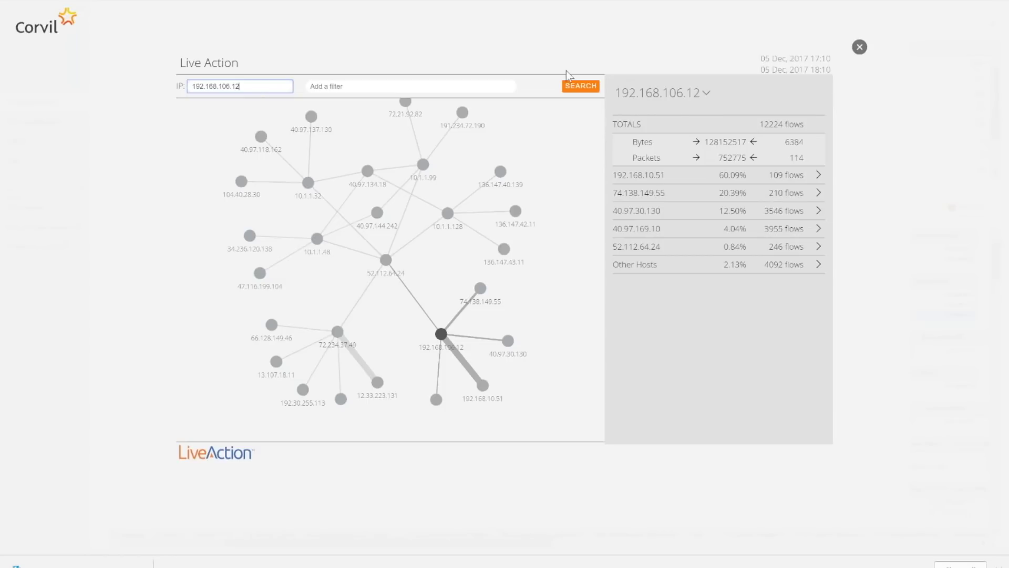
{"action": "left_click", "coordinate": [581, 88]}
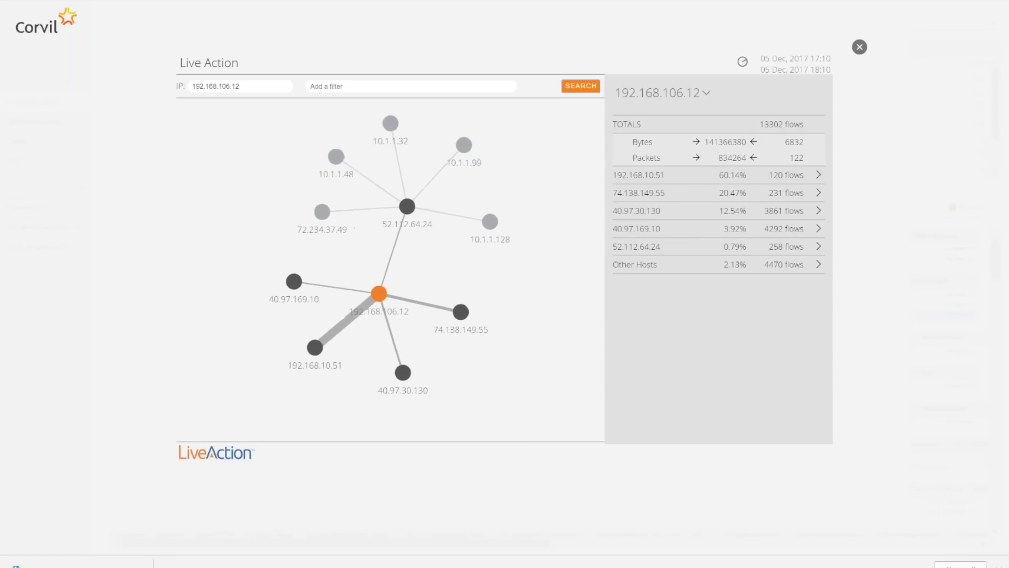
Inspect the 40.97.169.10 and 40.97.30.130 links, ending on 40.97.169.10's traffic breakdown.
{"action": "left_click", "coordinate": [322, 285]}
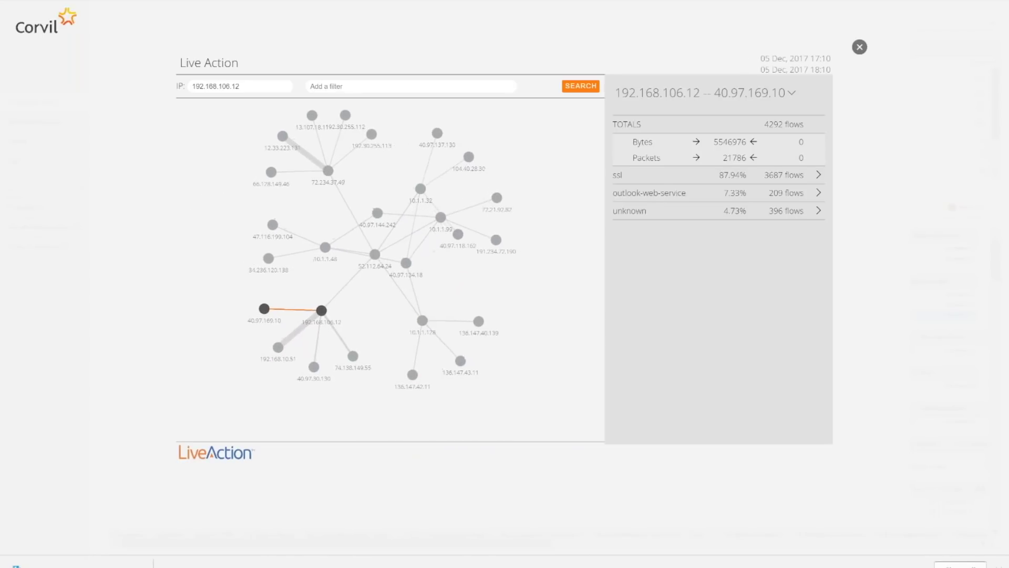
{"action": "left_click", "coordinate": [320, 354]}
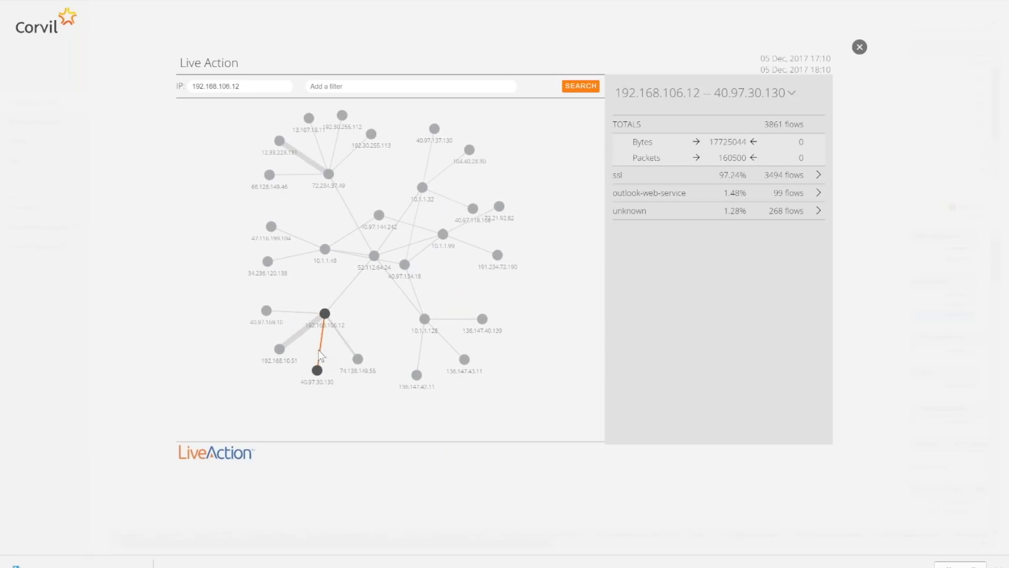
{"action": "left_click", "coordinate": [290, 314]}
{"action": "left_click", "coordinate": [351, 88]}
Filter the connectivity search to outlook-web-service traffic and rerun it.
{"action": "type", "text": "ou"}
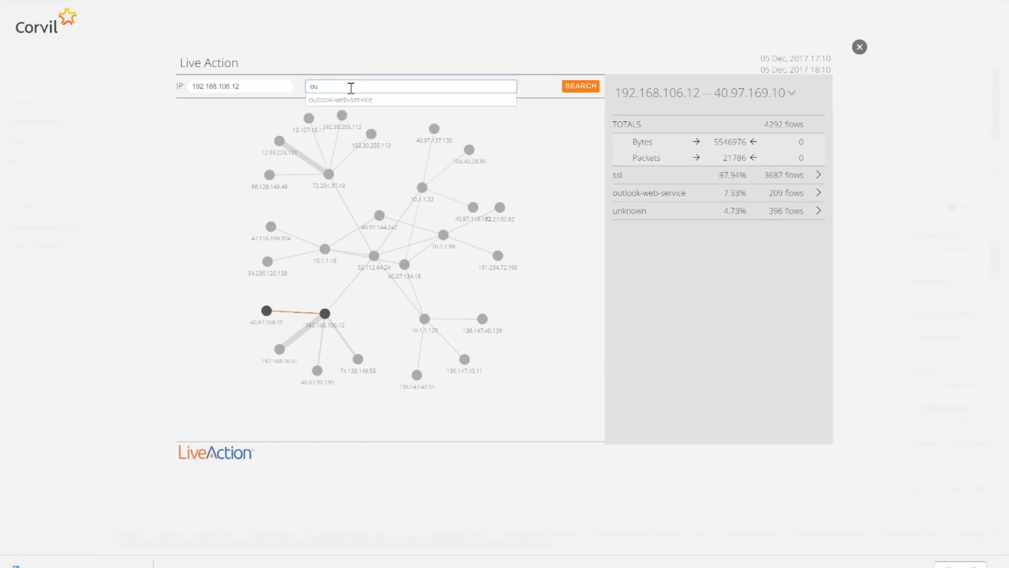
{"action": "key", "text": "Down"}
{"action": "key", "text": "Return"}
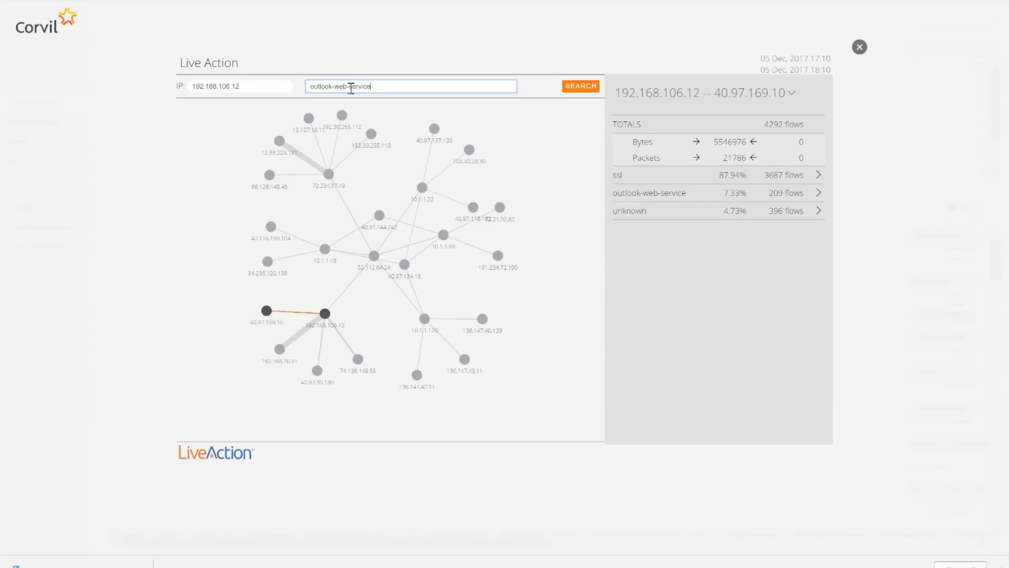
{"action": "left_click", "coordinate": [582, 87]}
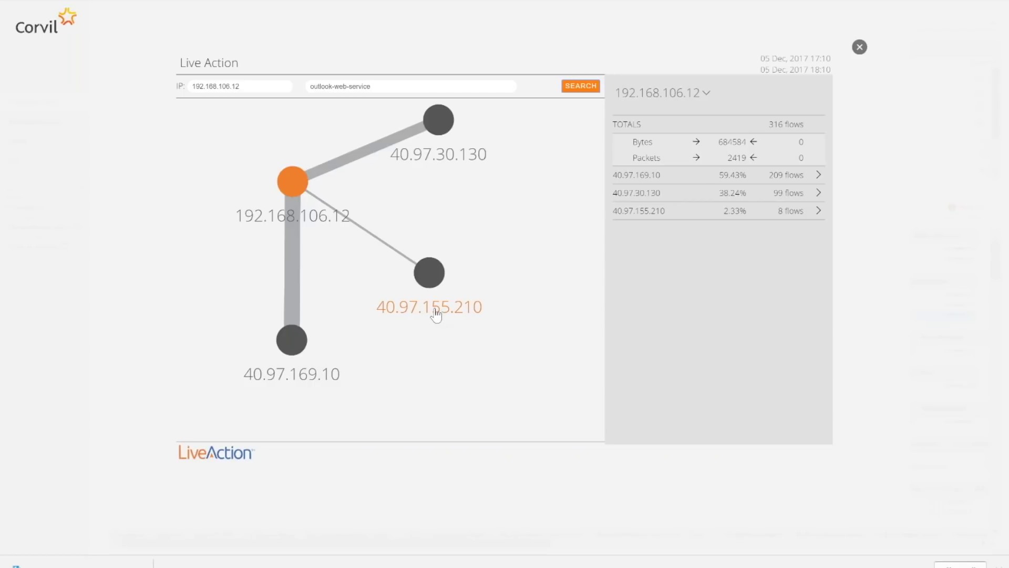
Make 40.97.155.210 the searched host and erase the outlook-web-service filter.
{"action": "double_click", "coordinate": [436, 310]}
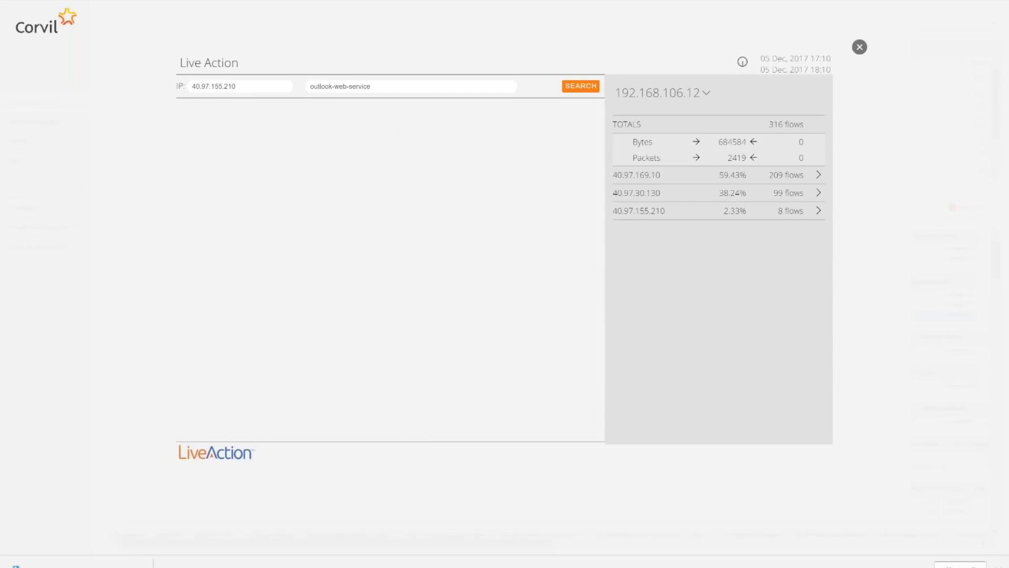
{"action": "left_click", "coordinate": [386, 87]}
{"action": "key", "text": "BackSpace"}
{"action": "key", "text": "BackSpace"}
{"action": "key", "text": "BackSpace"}
{"action": "key", "text": "BackSpace"}
{"action": "key", "text": "BackSpace"}
{"action": "key", "text": "BackSpace"}
{"action": "key", "text": "BackSpace"}
{"action": "key", "text": "BackSpace"}
{"action": "key", "text": "BackSpace"}
{"action": "key", "text": "BackSpace"}
{"action": "key", "text": "BackSpace"}
{"action": "key", "text": "BackSpace"}
{"action": "key", "text": "BackSpace"}
{"action": "key", "text": "BackSpace"}
{"action": "key", "text": "BackSpace"}
{"action": "key", "text": "BackSpace"}
{"action": "key", "text": "BackSpace"}
{"action": "key", "text": "BackSpace"}
{"action": "key", "text": "BackSpace"}
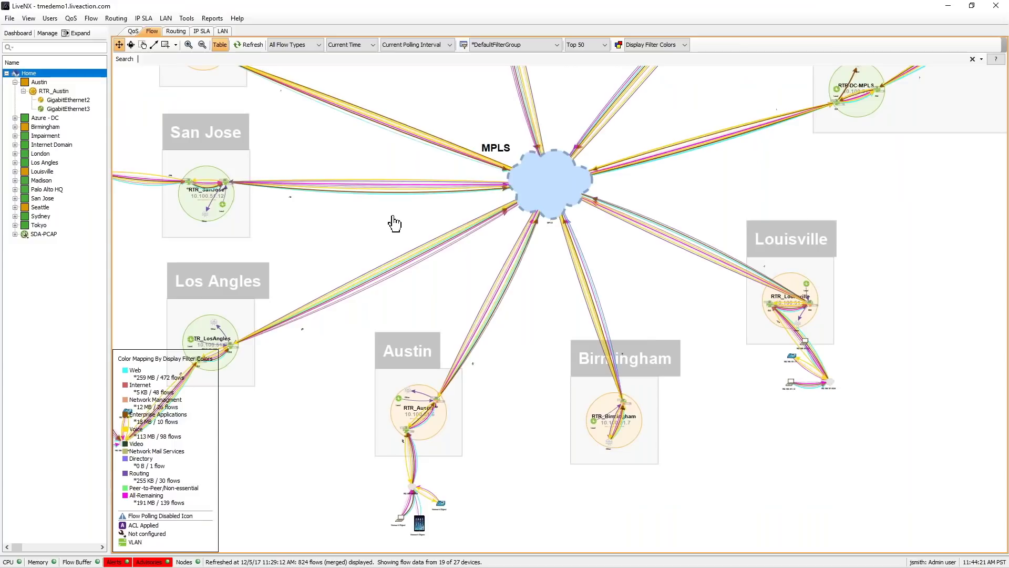
Enter the flow.ip=192.168.106.12 search and toggle Show Merged Flows off and back on.
{"action": "left_click_drag", "start_coordinate": [394, 224], "coordinate": [359, 277]}
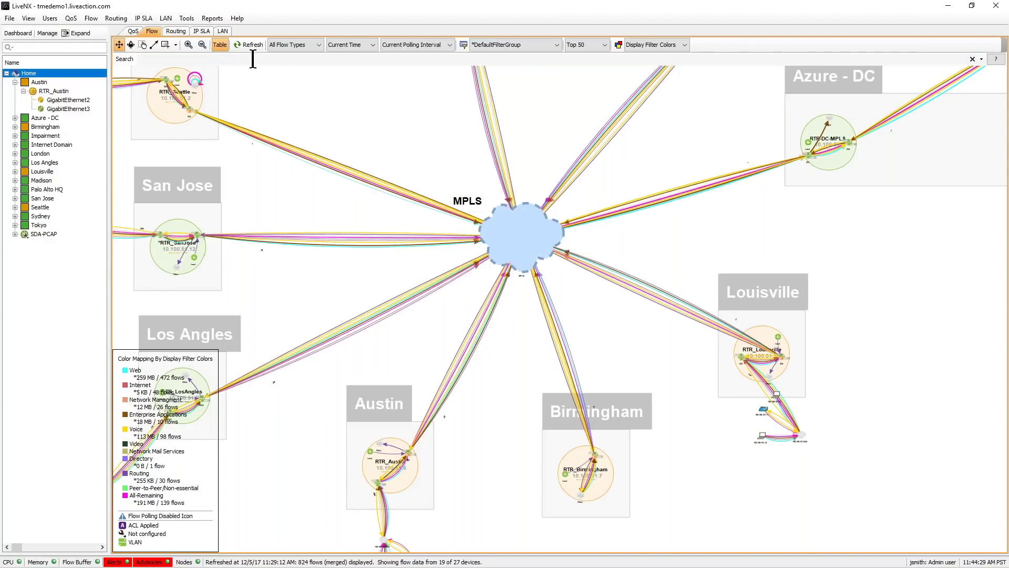
{"action": "type", "text": "flow.ip=192.168.106.12"}
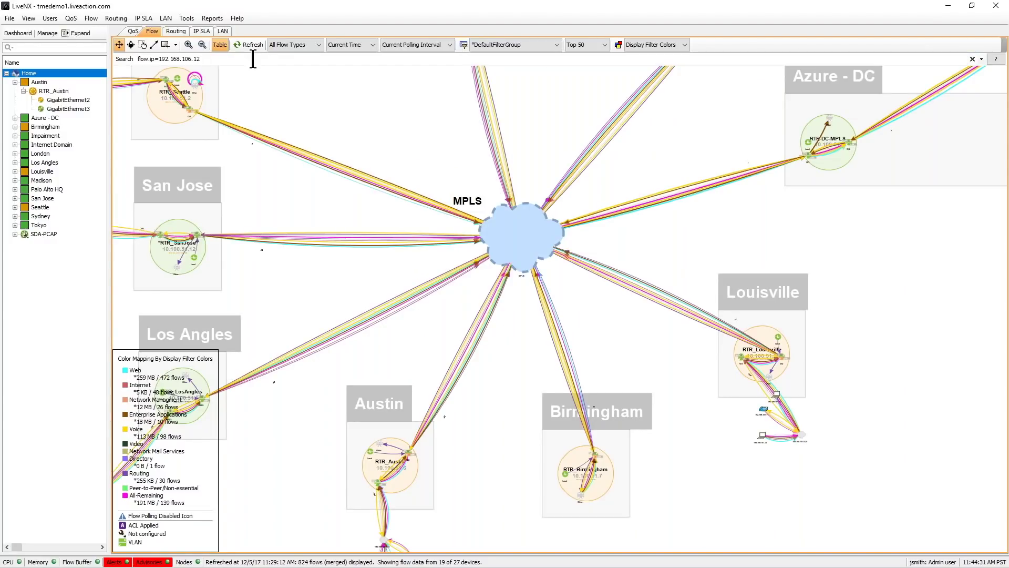
{"action": "right_click", "coordinate": [316, 139]}
{"action": "mouse_move", "coordinate": [373, 145]}
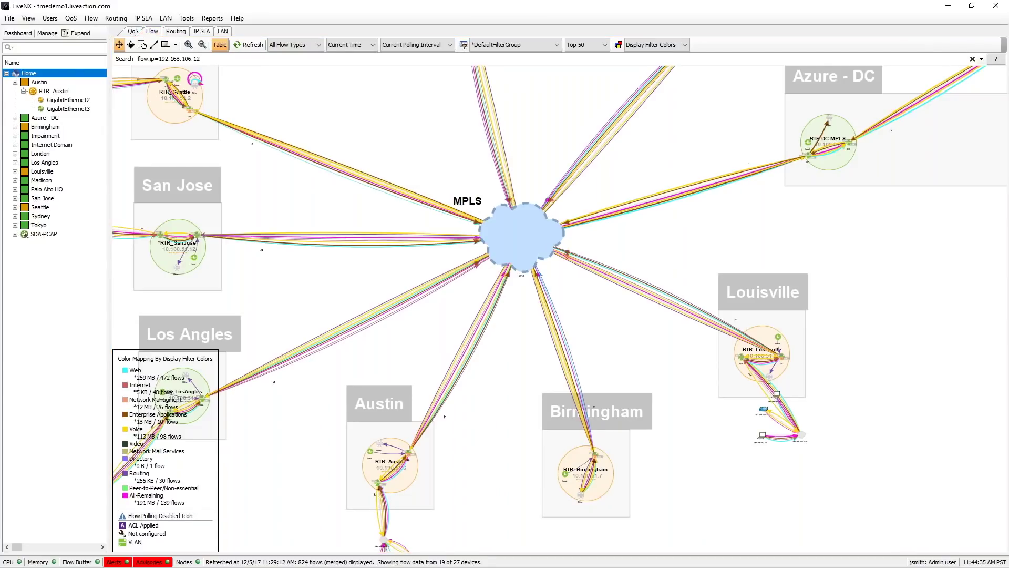
{"action": "left_click", "coordinate": [441, 151]}
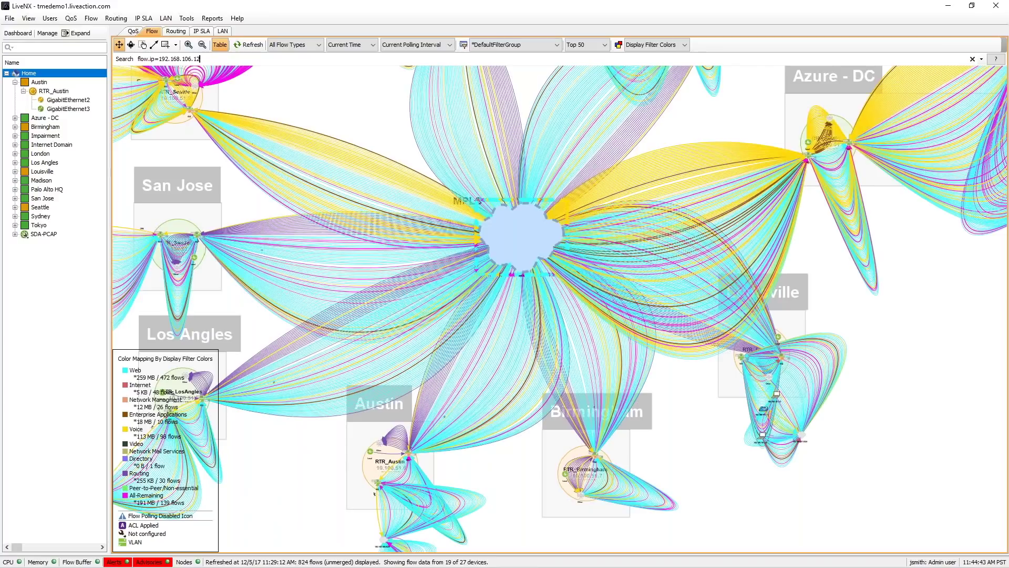
{"action": "right_click", "coordinate": [361, 102]}
{"action": "mouse_move", "coordinate": [371, 107]}
{"action": "left_click", "coordinate": [512, 107]}
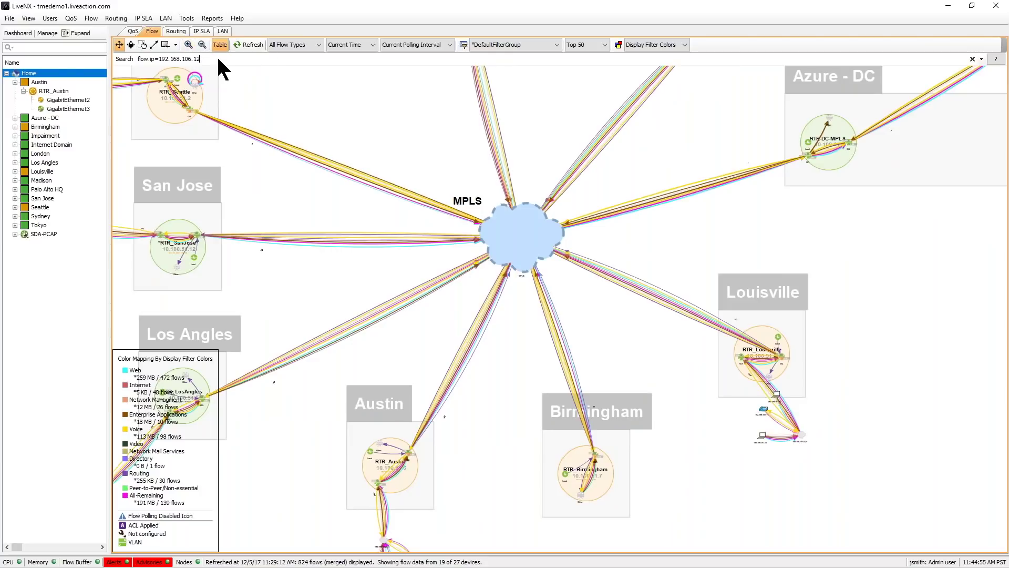
Apply the 192.168.106.12 flow search and center the map on the Austin site's RTR_Austin.
{"action": "key", "text": "Return"}
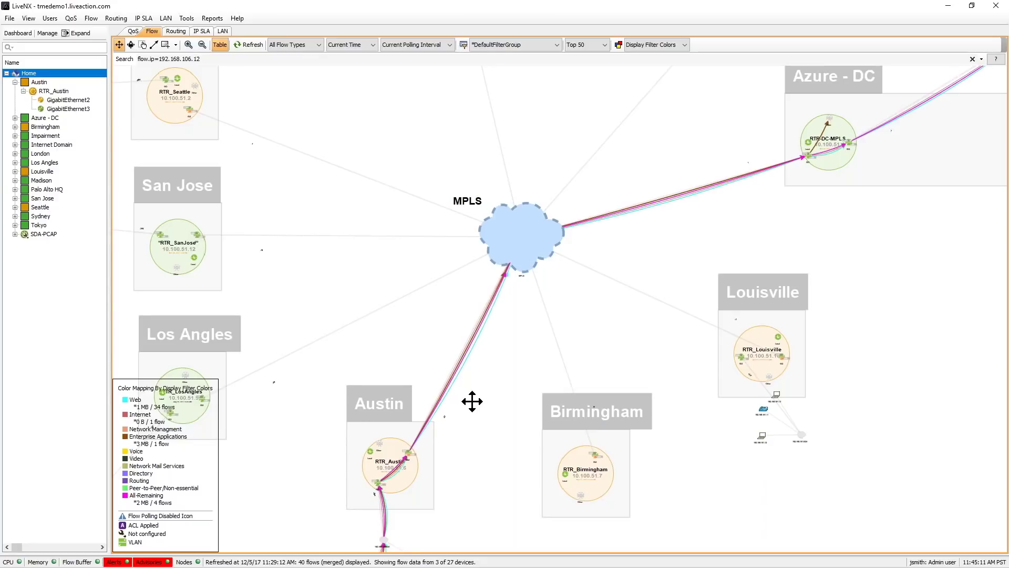
{"action": "left_click_drag", "start_coordinate": [471, 401], "coordinate": [480, 332]}
{"action": "scroll", "coordinate": [480, 381], "scroll_direction": "up", "scroll_amount": 3}
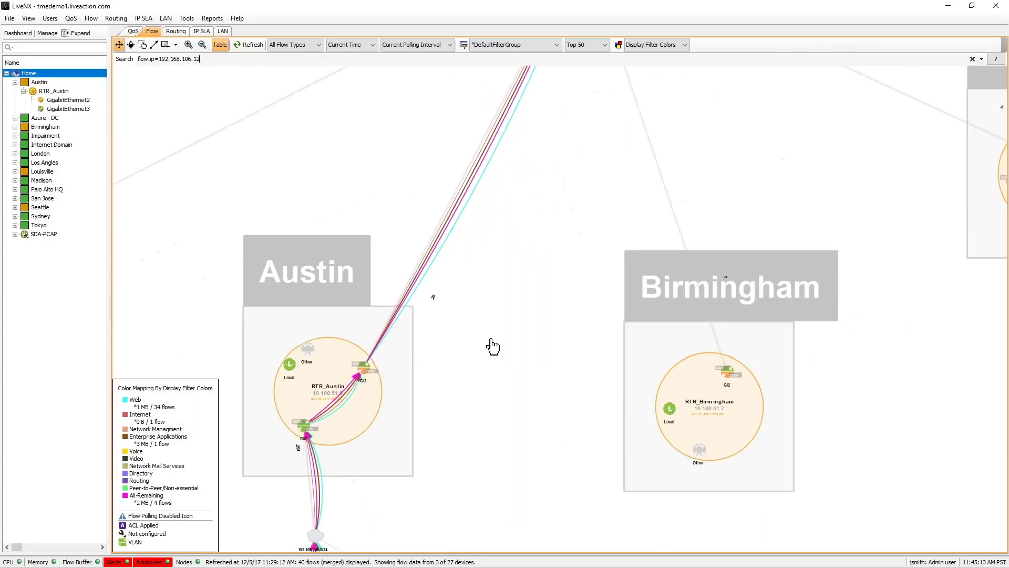
{"action": "scroll", "coordinate": [490, 345], "scroll_direction": "down", "scroll_amount": 2}
{"action": "left_click_drag", "start_coordinate": [491, 323], "coordinate": [541, 284]}
{"action": "scroll", "coordinate": [505, 378], "scroll_direction": "up", "scroll_amount": 1}
{"action": "scroll", "coordinate": [498, 379], "scroll_direction": "up", "scroll_amount": 3}
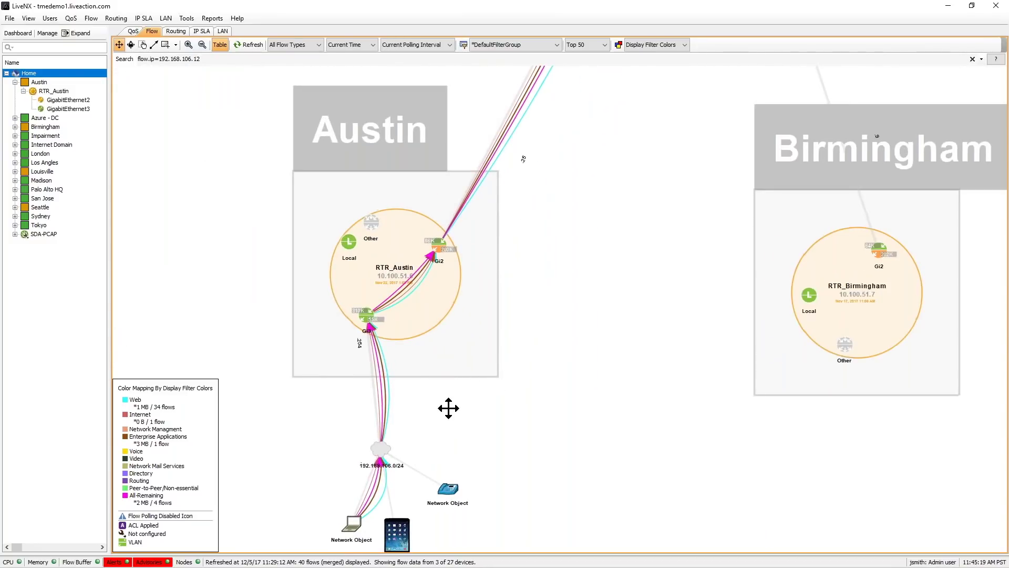
{"action": "left_click_drag", "start_coordinate": [449, 408], "coordinate": [428, 451]}
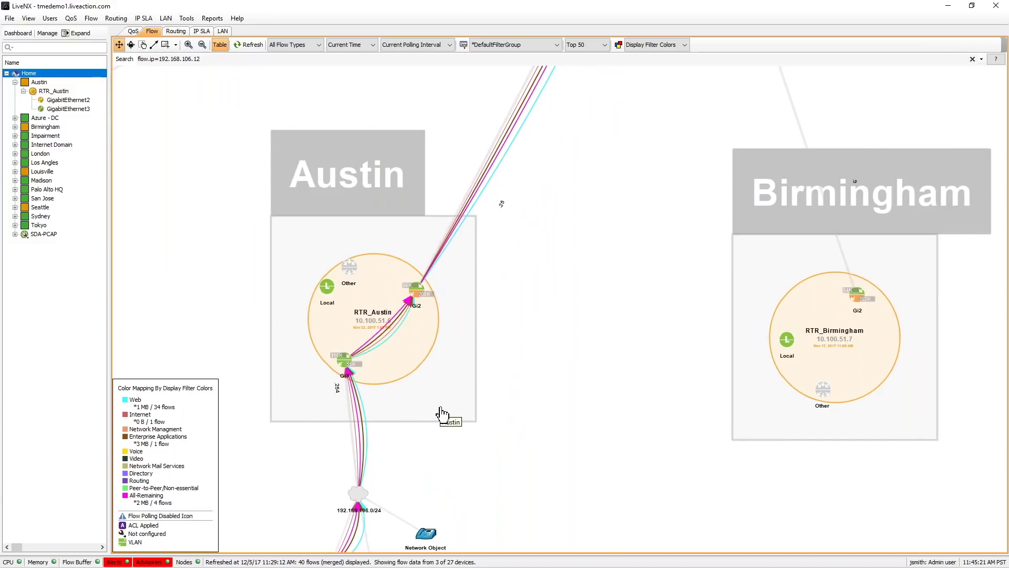
Run the Address Pairs report for RTR_Austin's Gi2 interface and widen its window.
{"action": "right_click", "coordinate": [415, 290]}
{"action": "mouse_move", "coordinate": [541, 306]}
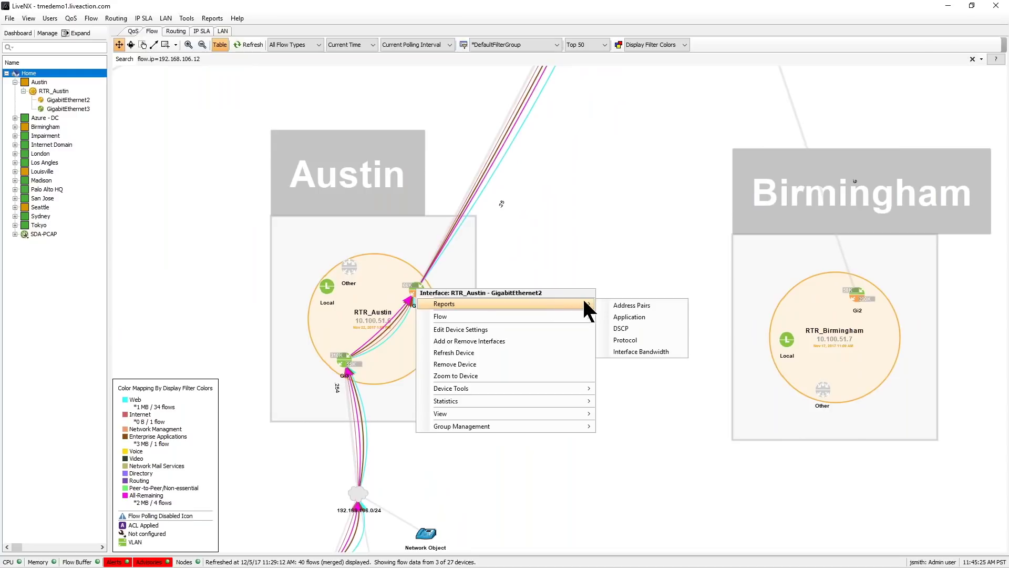
{"action": "left_click", "coordinate": [622, 304]}
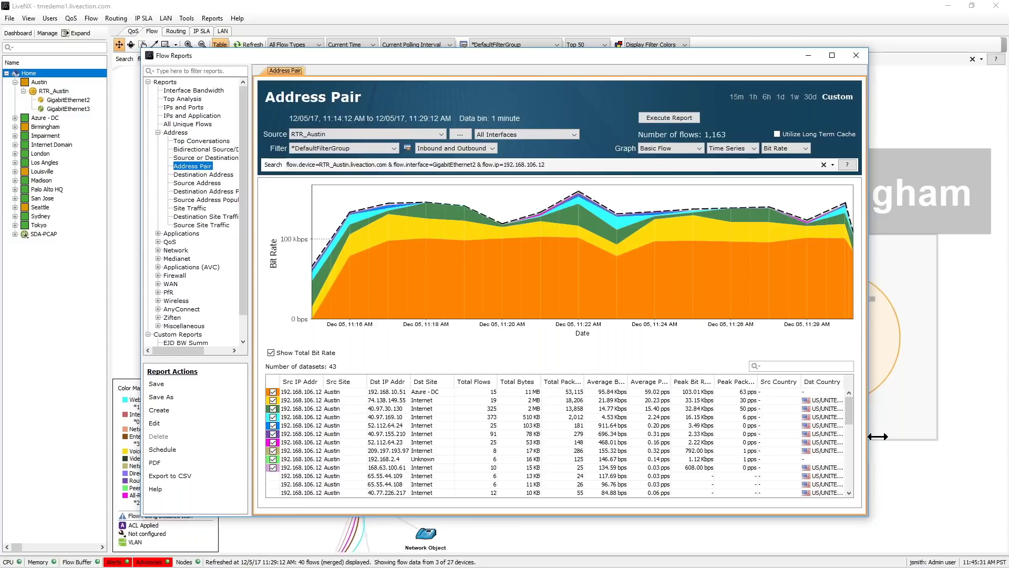
{"action": "left_click_drag", "start_coordinate": [870, 436], "coordinate": [885, 436]}
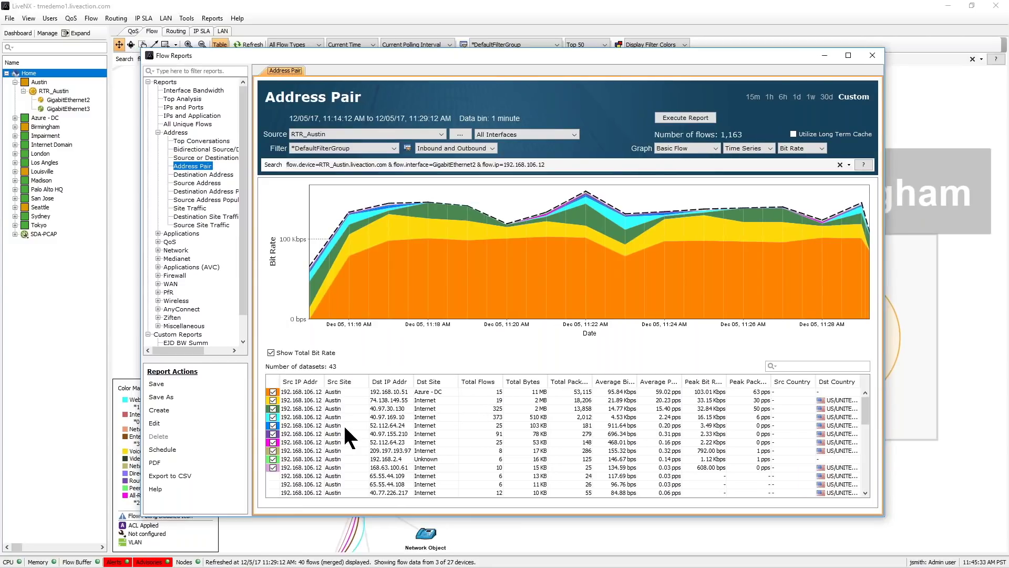
Pivot a 192.168.106.12 flow row to the Application Report, then return to the topology map.
{"action": "right_click", "coordinate": [326, 429]}
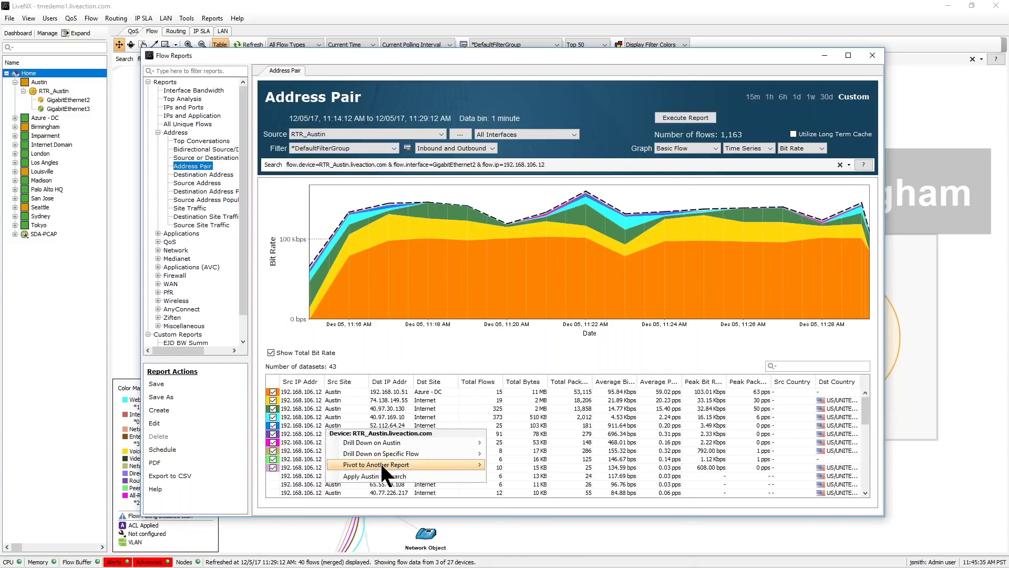
{"action": "mouse_move", "coordinate": [388, 465]}
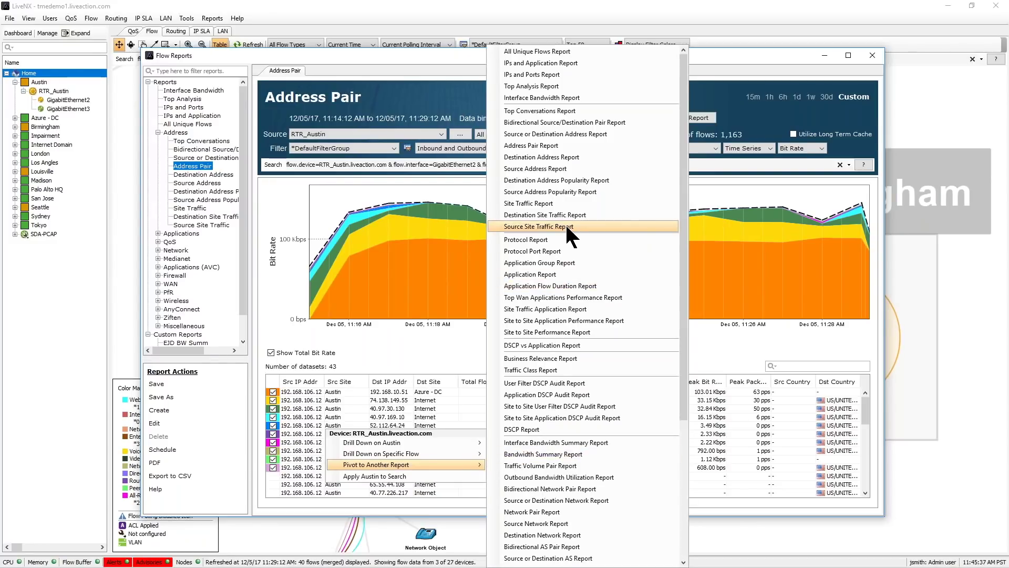
{"action": "left_click", "coordinate": [570, 274]}
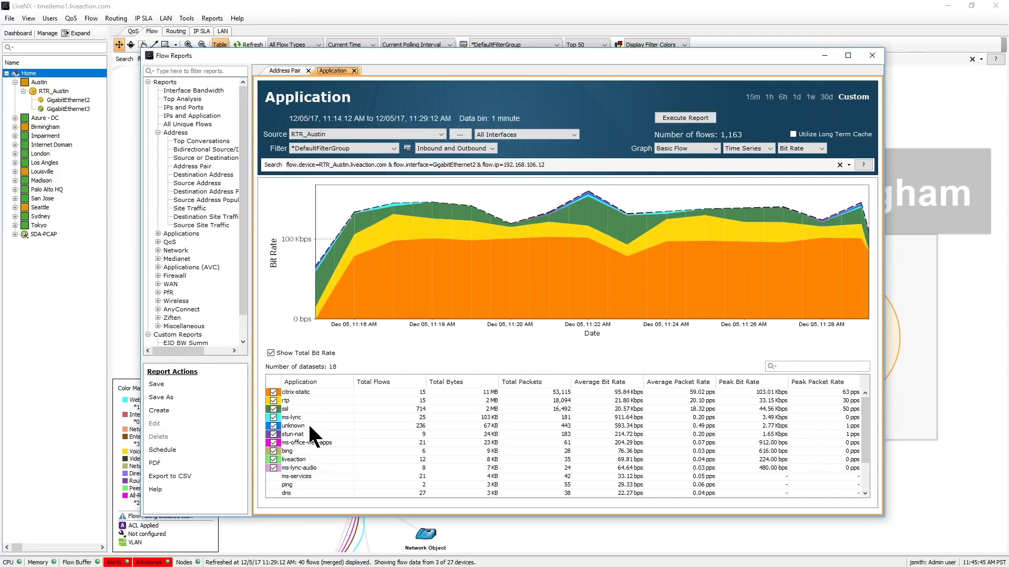
{"action": "left_click", "coordinate": [354, 2]}
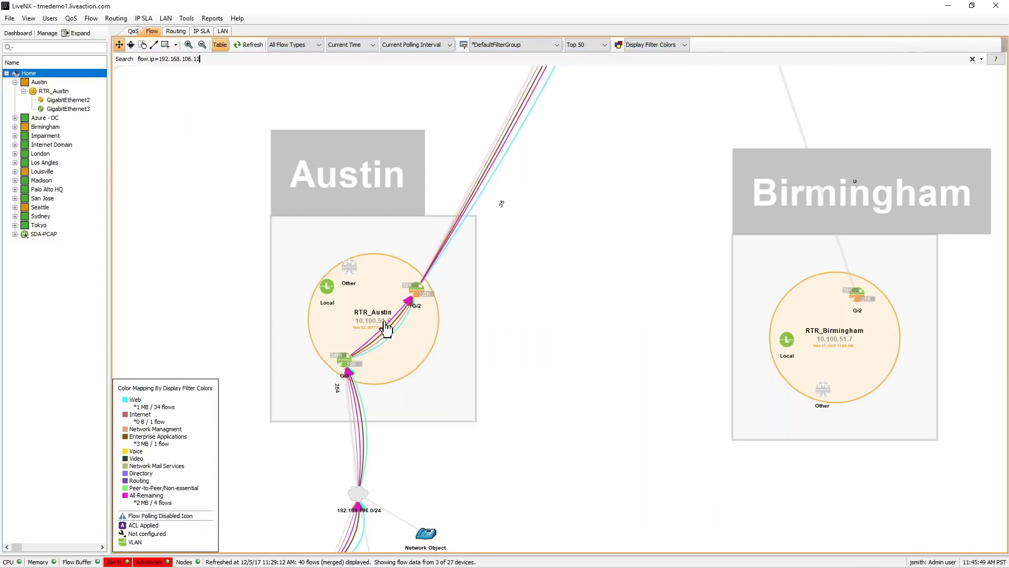
Open the RTR_Austin router's flow view and shift the Gi2 application boxes up and left.
{"action": "mouse_move", "coordinate": [377, 322]}
{"action": "scroll", "coordinate": [376, 322], "scroll_direction": "up", "scroll_amount": 3}
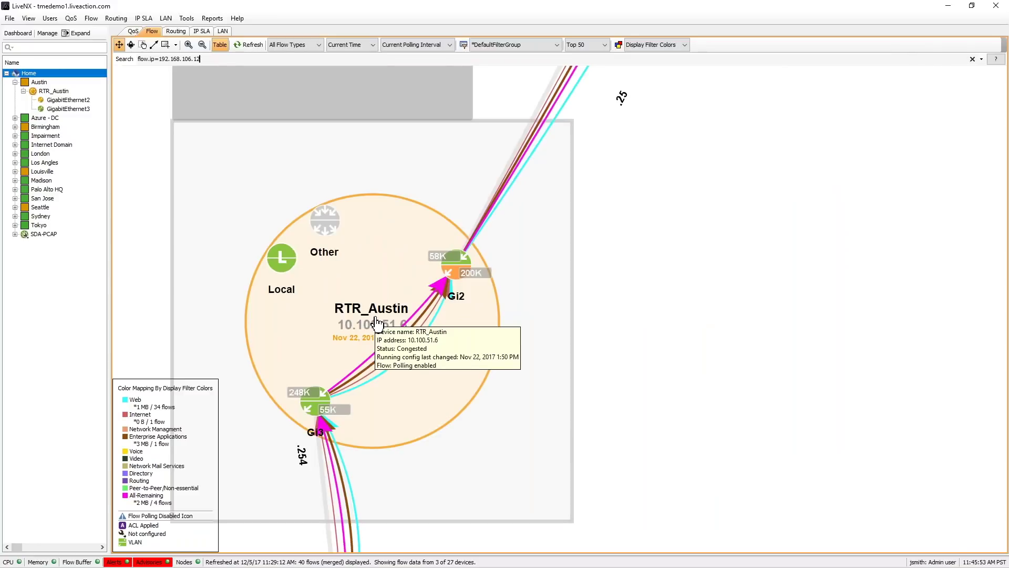
{"action": "double_click", "coordinate": [376, 322]}
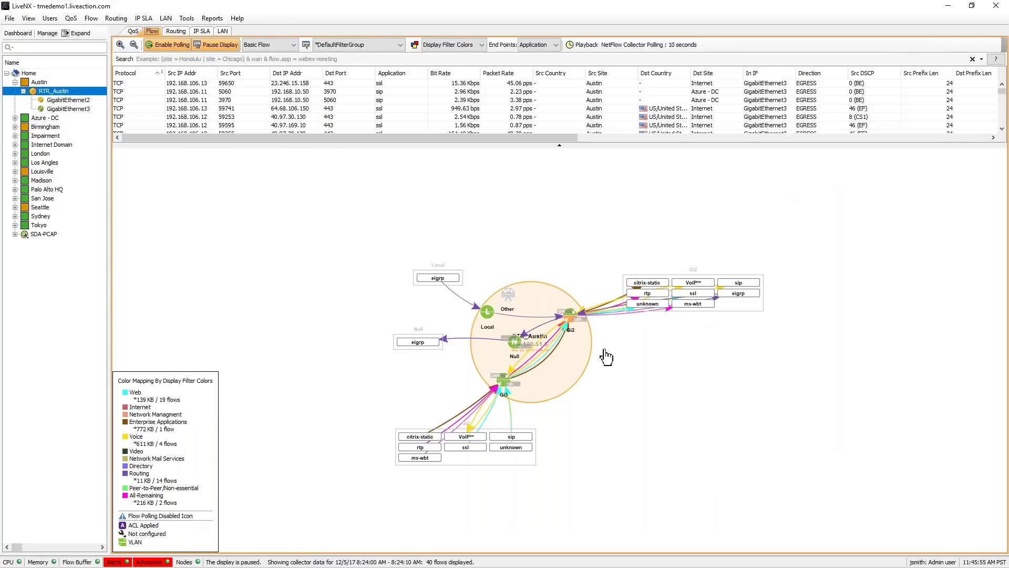
{"action": "scroll", "coordinate": [607, 357], "scroll_direction": "up", "scroll_amount": 1}
{"action": "scroll", "coordinate": [644, 349], "scroll_direction": "up", "scroll_amount": 1}
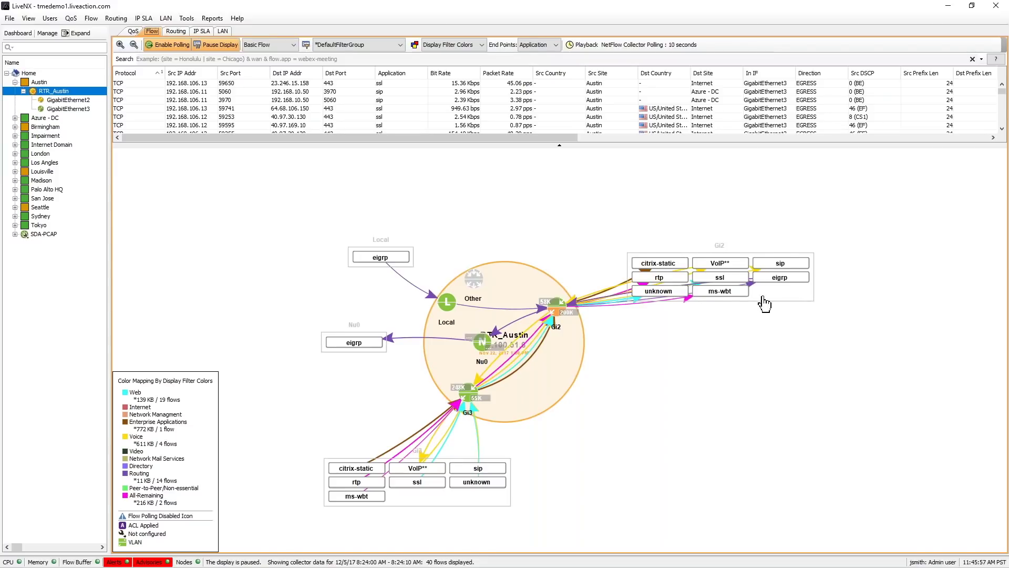
{"action": "left_click_drag", "start_coordinate": [765, 303], "coordinate": [749, 271]}
{"action": "scroll", "coordinate": [579, 247], "scroll_direction": "up", "scroll_amount": 1}
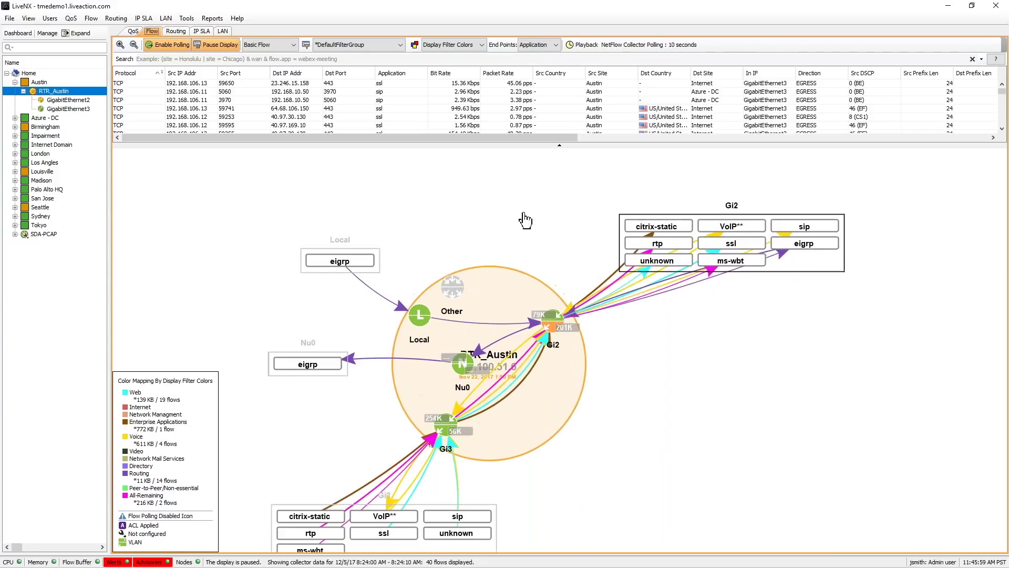
Filter the flows with flow.ip=192.168.106.12 and label endpoints by IP address.
{"action": "left_click", "coordinate": [221, 59]}
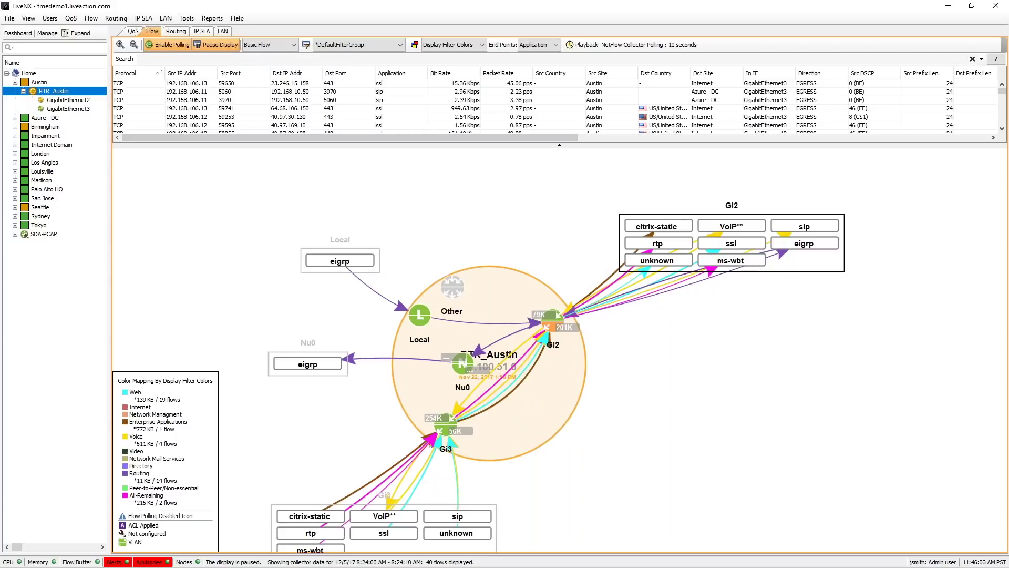
{"action": "type", "text": "flow.ip=192.168.106.12"}
{"action": "key", "text": "Return"}
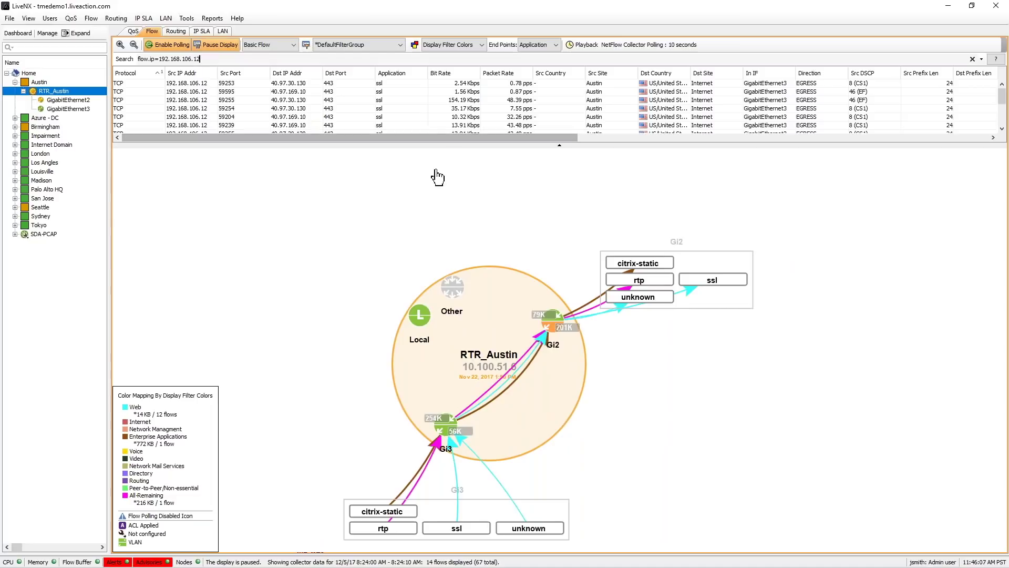
{"action": "left_click_drag", "start_coordinate": [368, 231], "coordinate": [381, 192]}
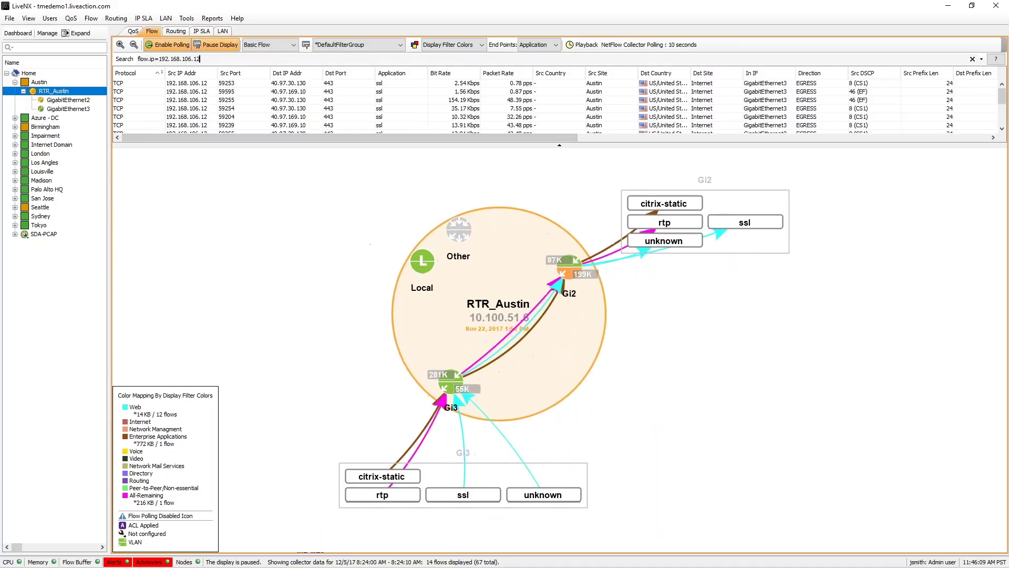
{"action": "left_click", "coordinate": [547, 46]}
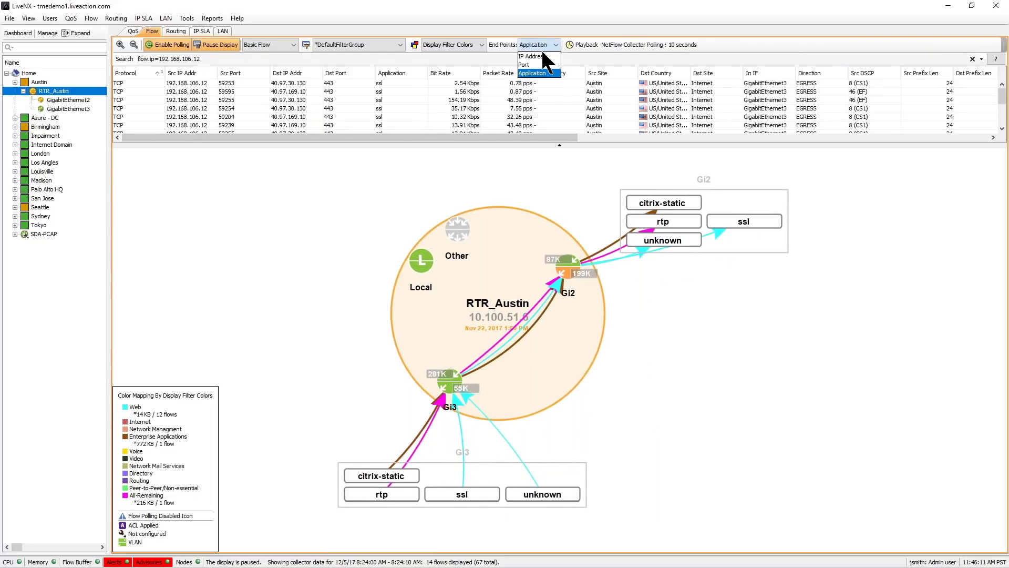
{"action": "left_click", "coordinate": [536, 55]}
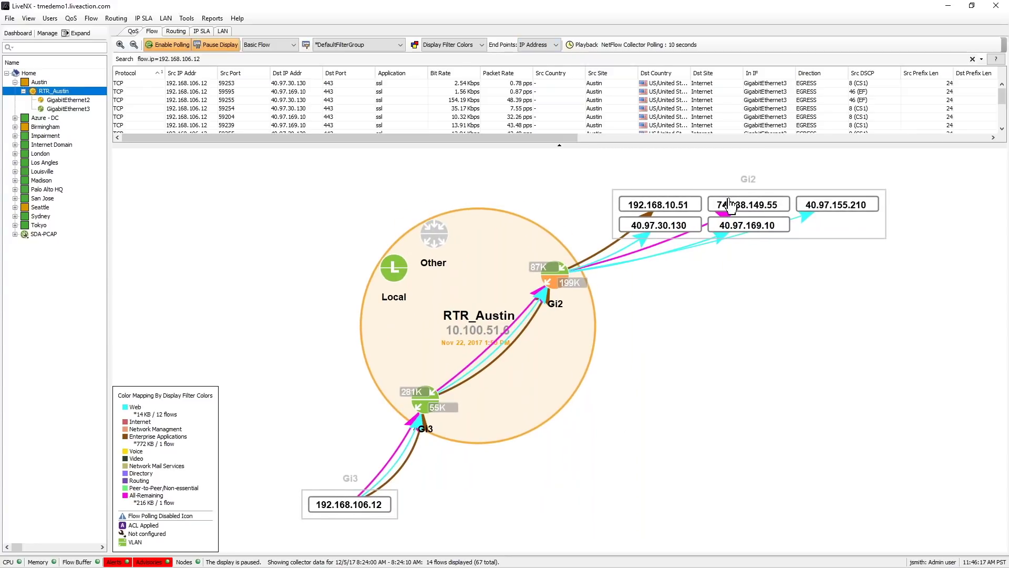
{"action": "left_click", "coordinate": [591, 46]}
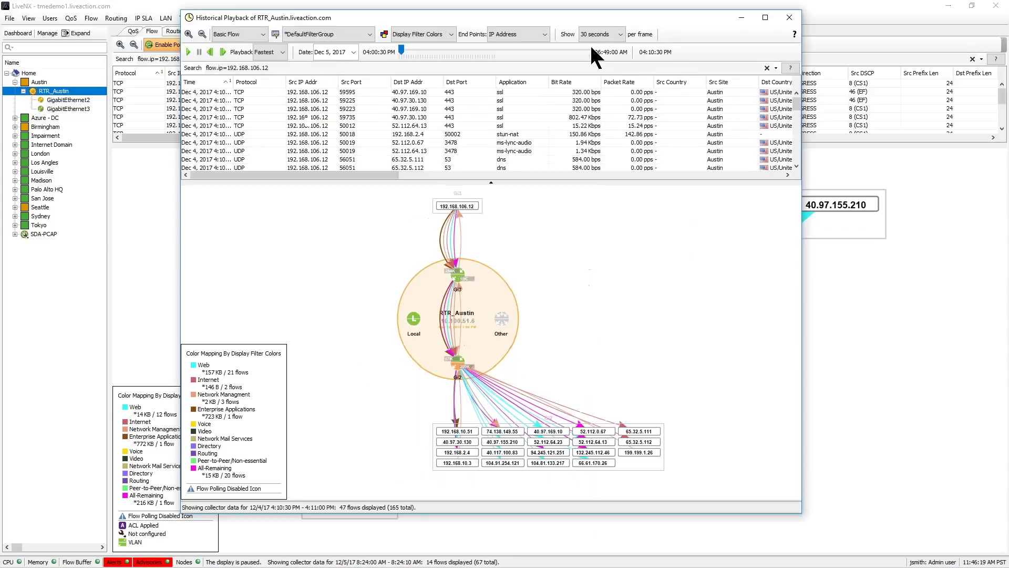
{"action": "left_click_drag", "start_coordinate": [406, 18], "coordinate": [428, 36]}
{"action": "left_click", "coordinate": [375, 70]}
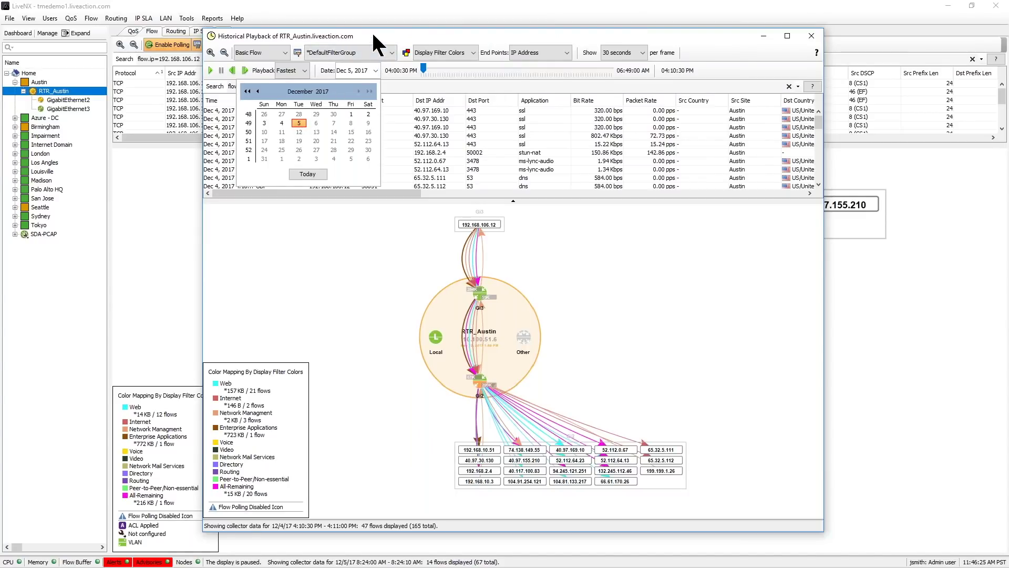
{"action": "left_click", "coordinate": [376, 71]}
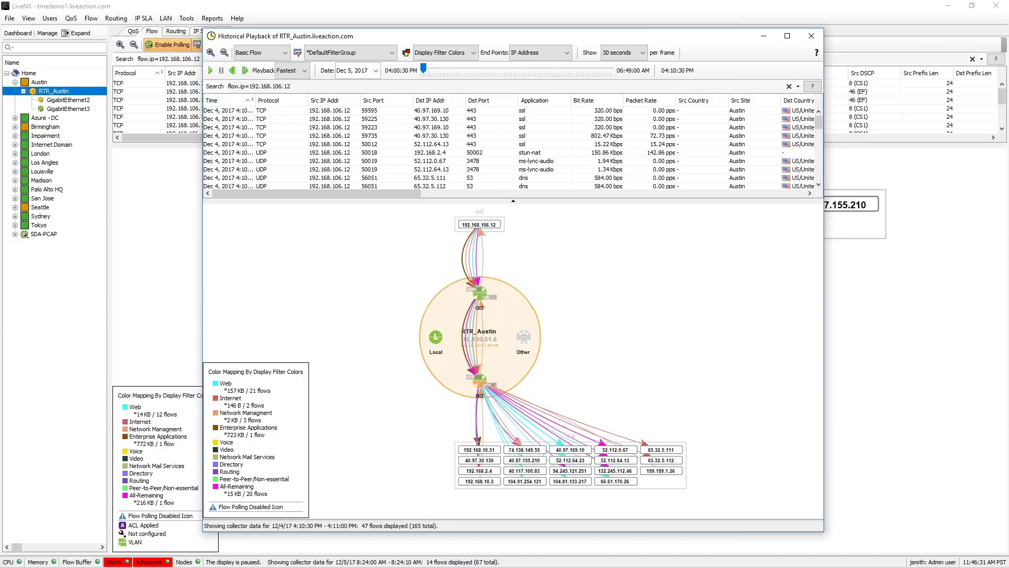
{"action": "left_click", "coordinate": [210, 70]}
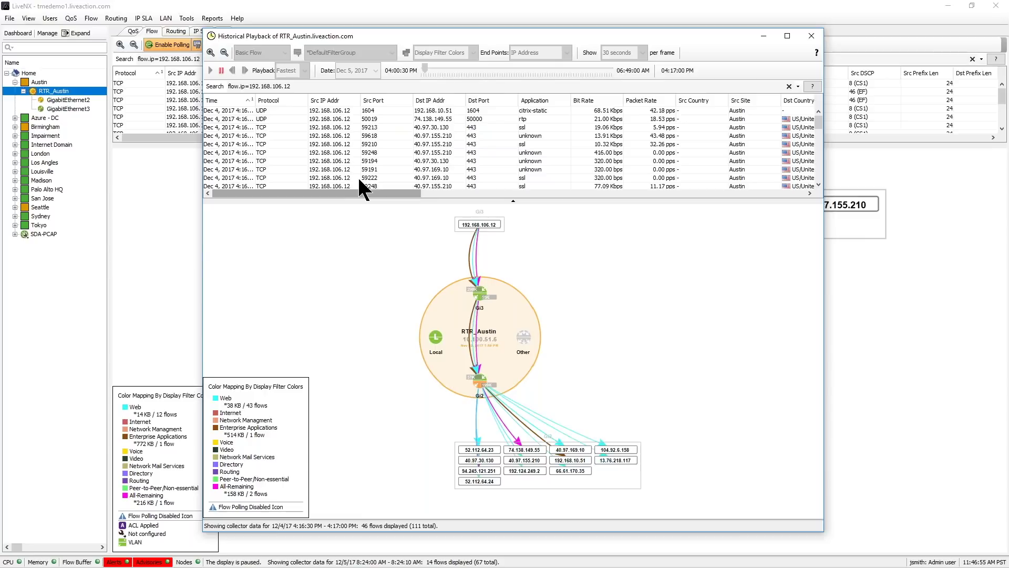
{"action": "left_click", "coordinate": [221, 70]}
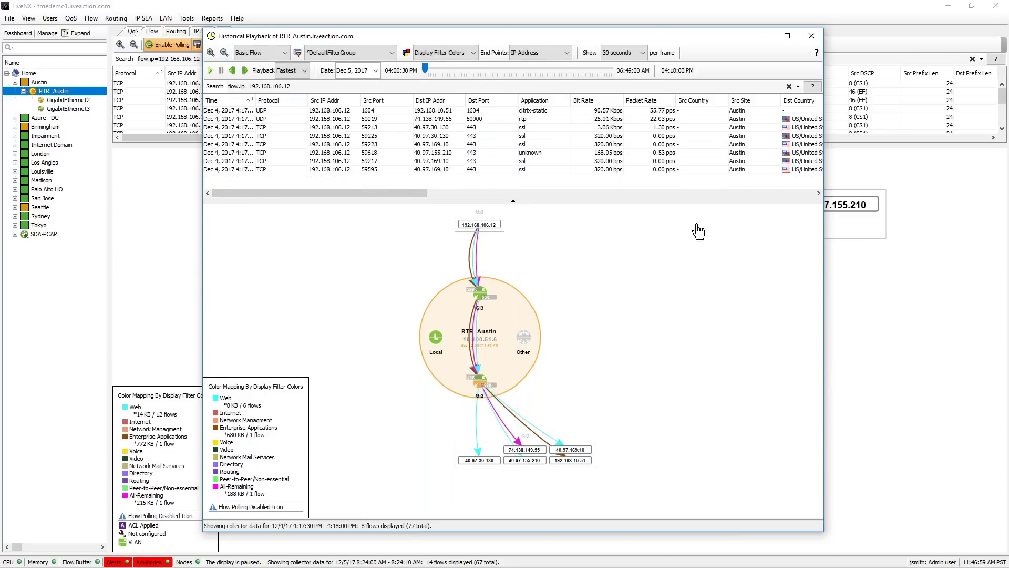
{"action": "key", "text": "alt+F4"}
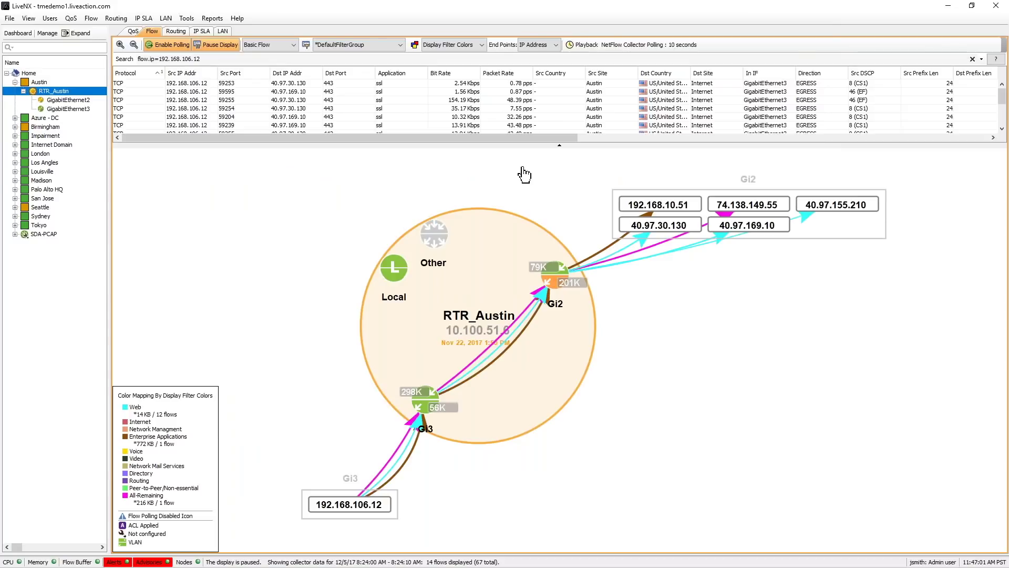
Enlarge the flow table and create an ACL from the 59618 flow to 40.97.155.210:443.
{"action": "left_click_drag", "start_coordinate": [522, 172], "coordinate": [500, 185]}
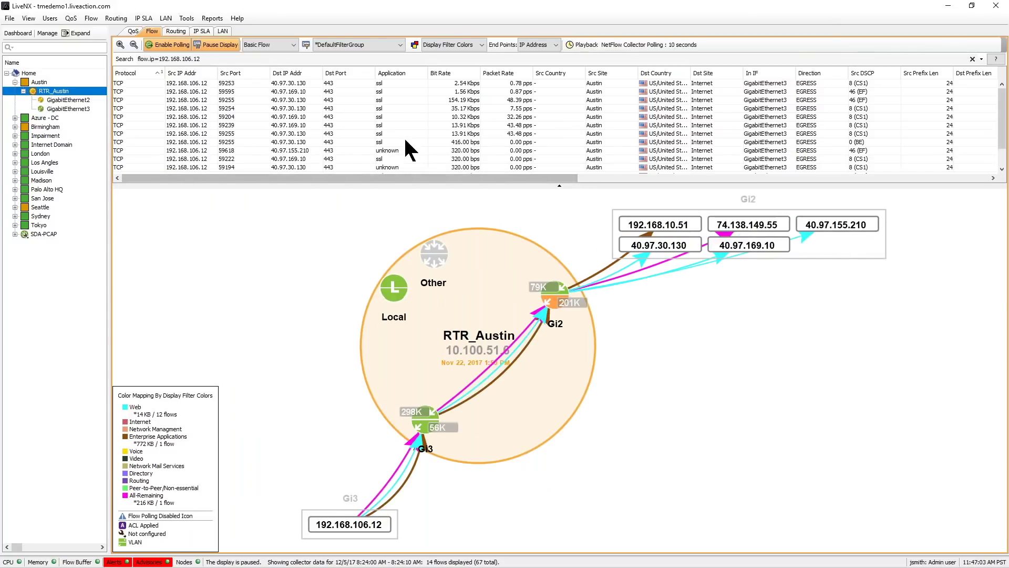
{"action": "left_click", "coordinate": [241, 150]}
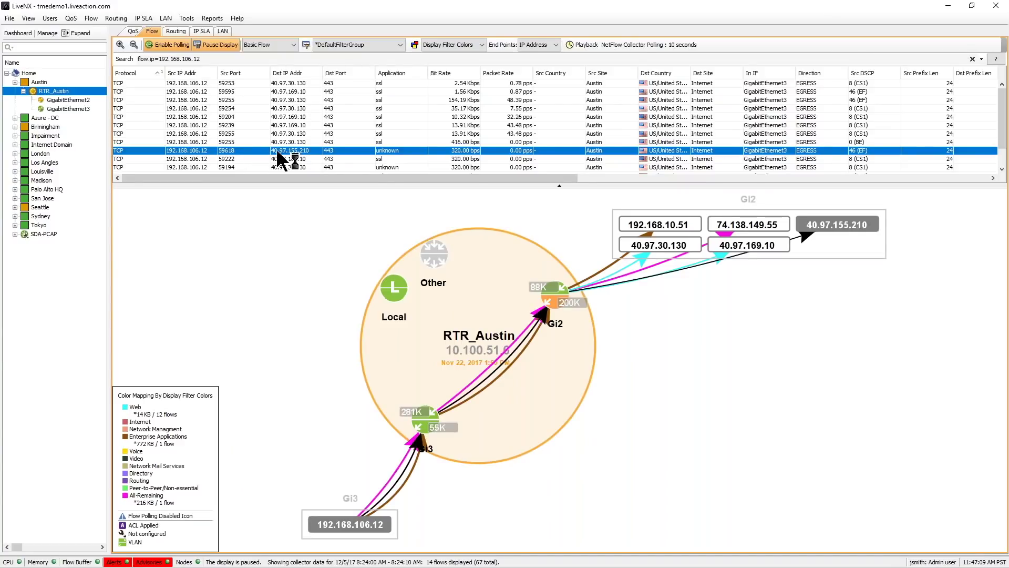
{"action": "right_click", "coordinate": [261, 148]}
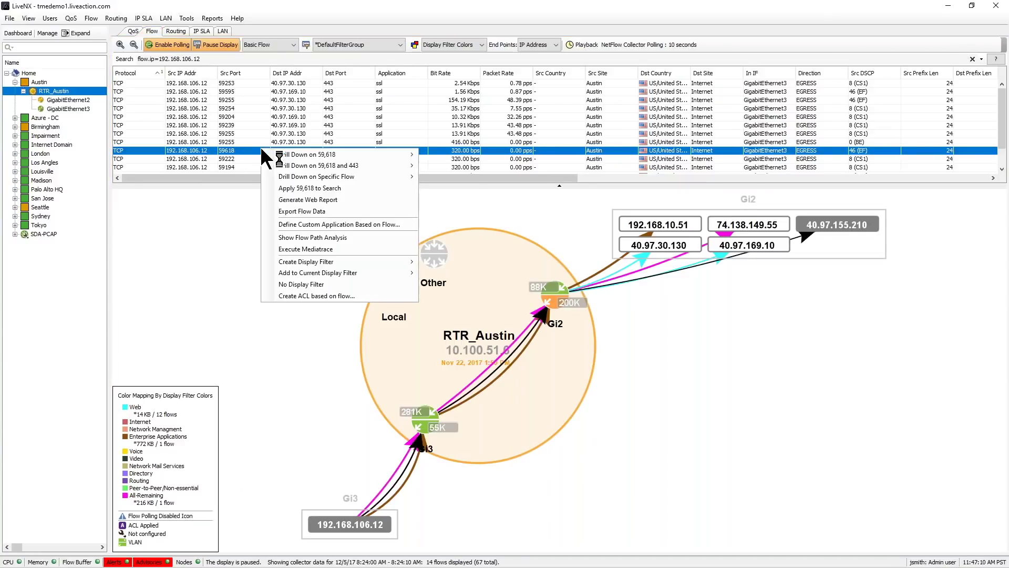
{"action": "left_click", "coordinate": [367, 295]}
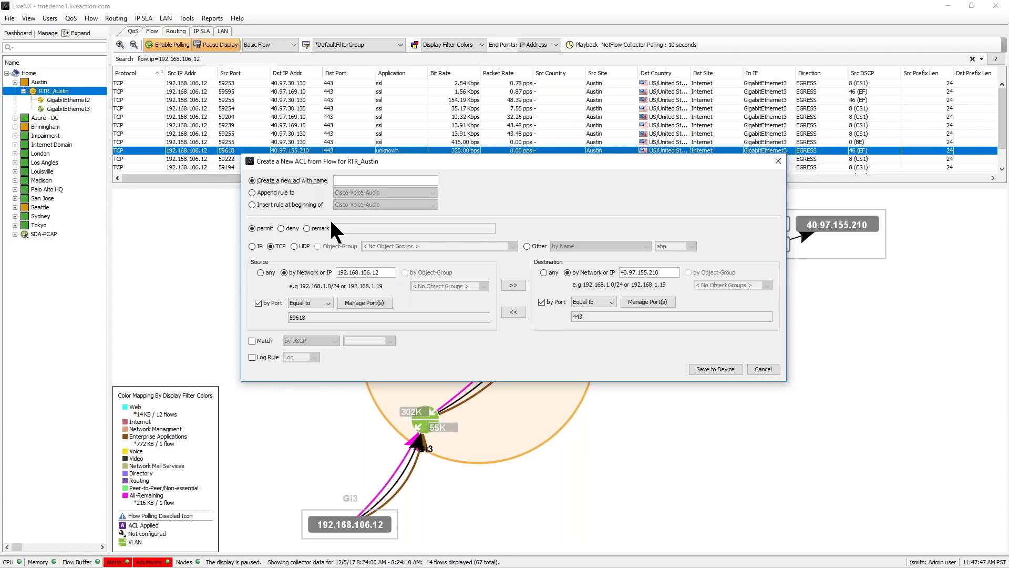
Cancel the new ACL dialog and go back to the Home topology map.
{"action": "left_click", "coordinate": [762, 369]}
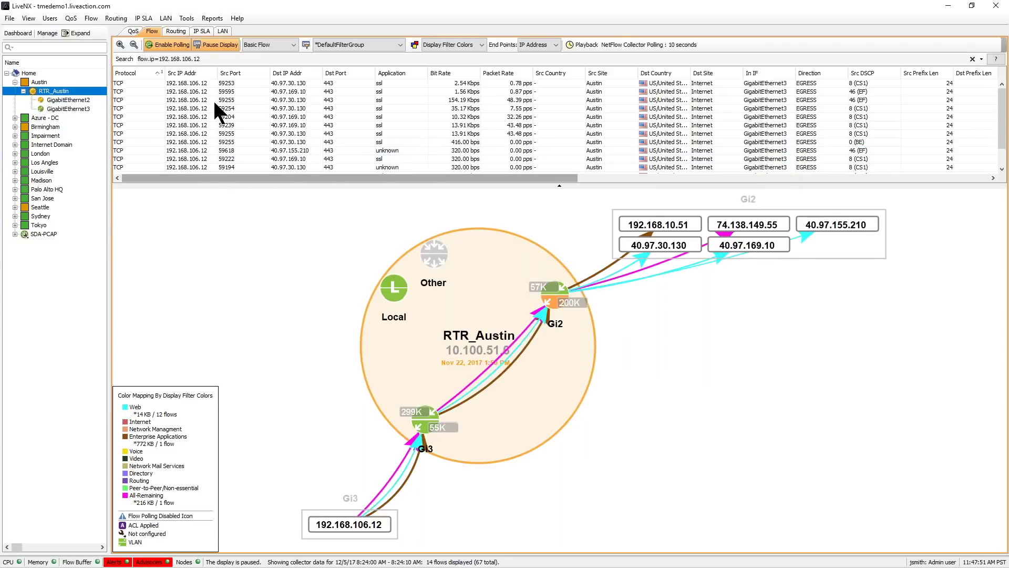
{"action": "left_click", "coordinate": [72, 72]}
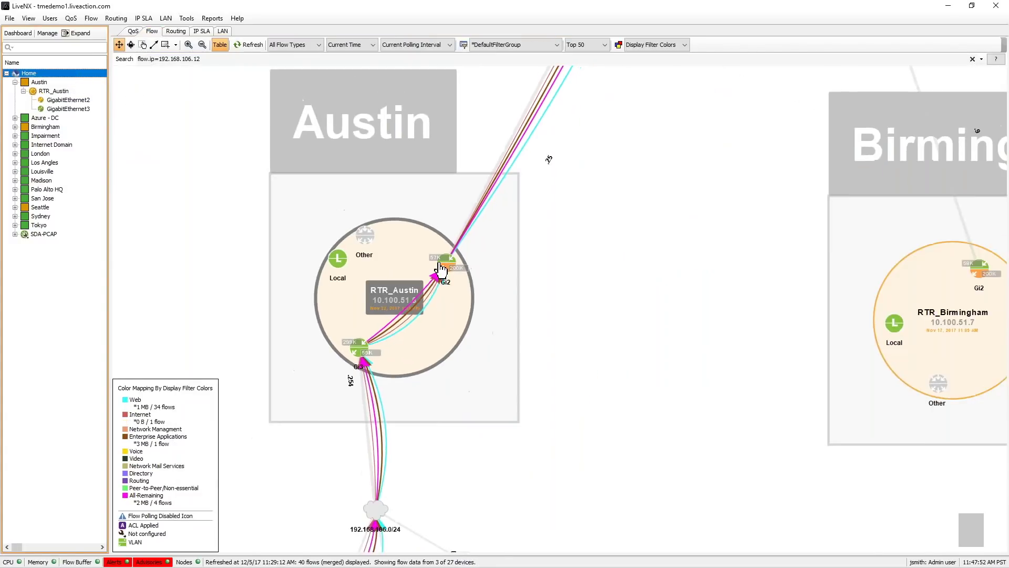